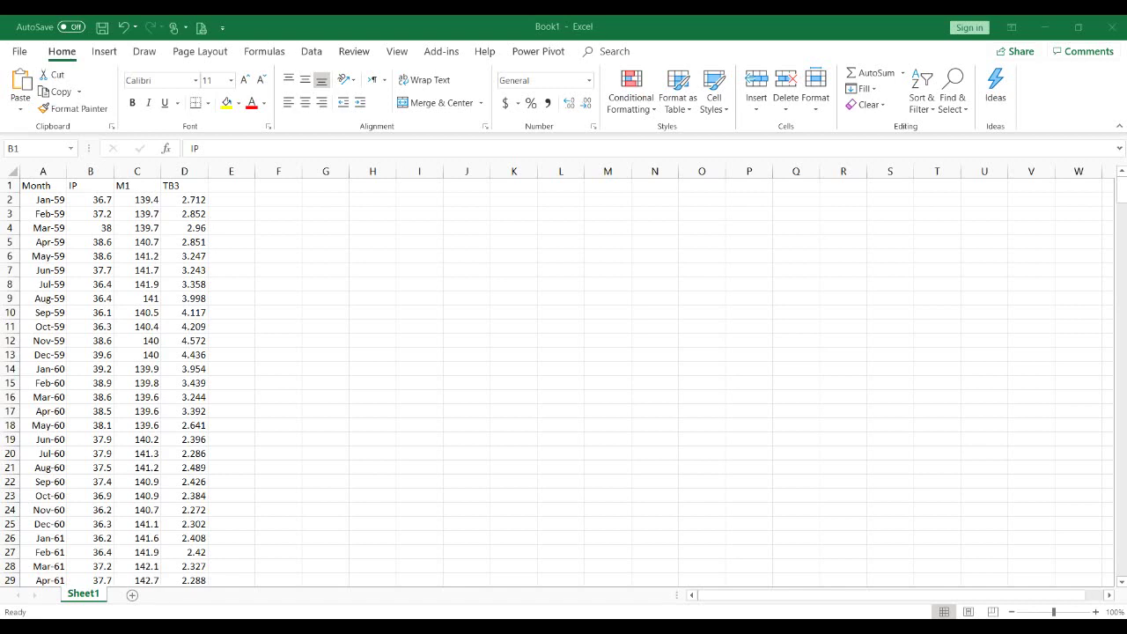
Check the first and last dates in the Month column, then return to the start of the sheet
click(43, 199)
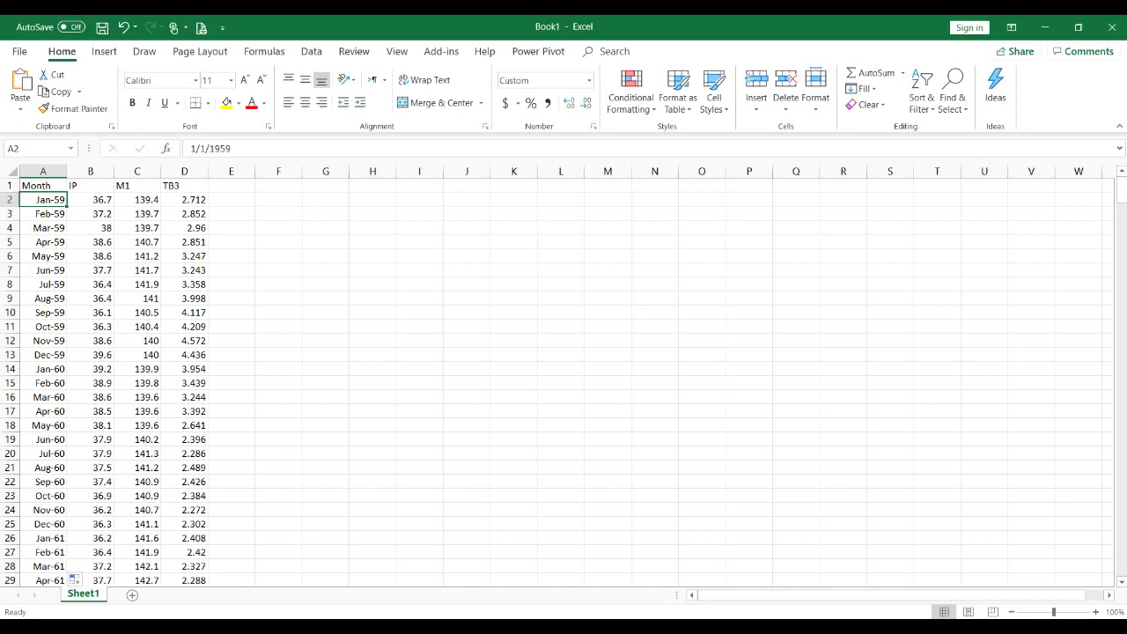
click(42, 552)
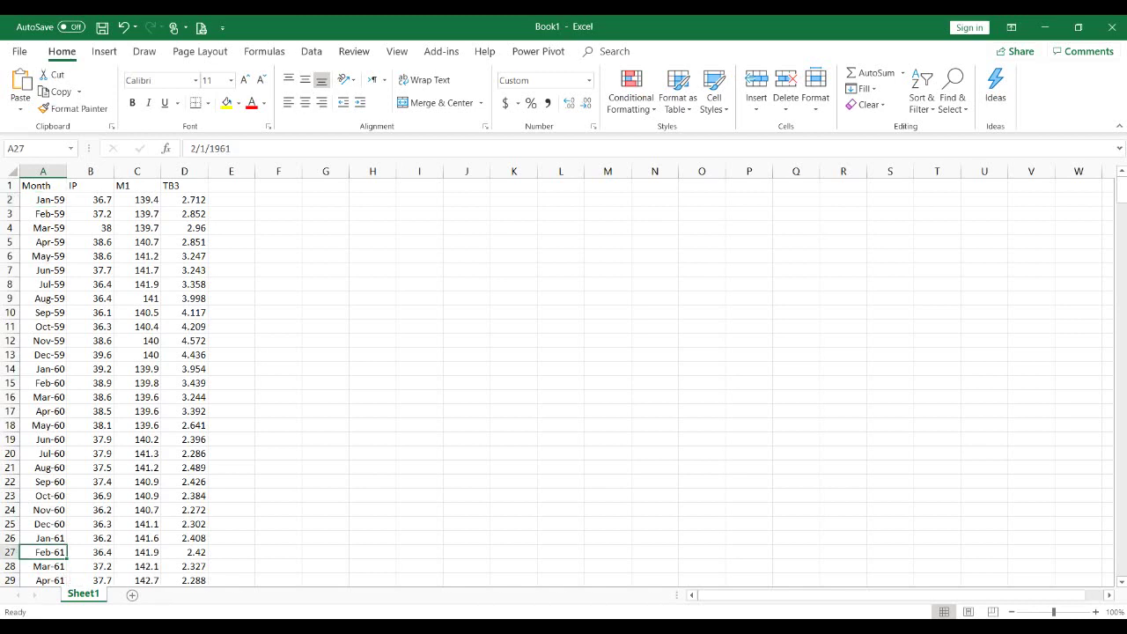
key(ctrl+Down)
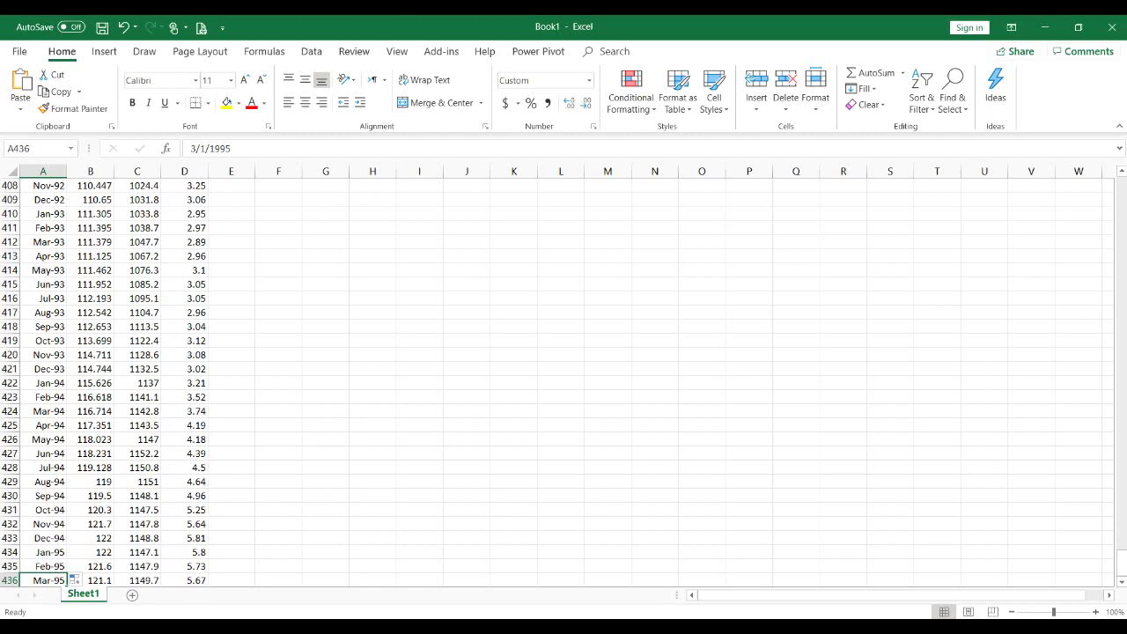
key(ctrl+Home)
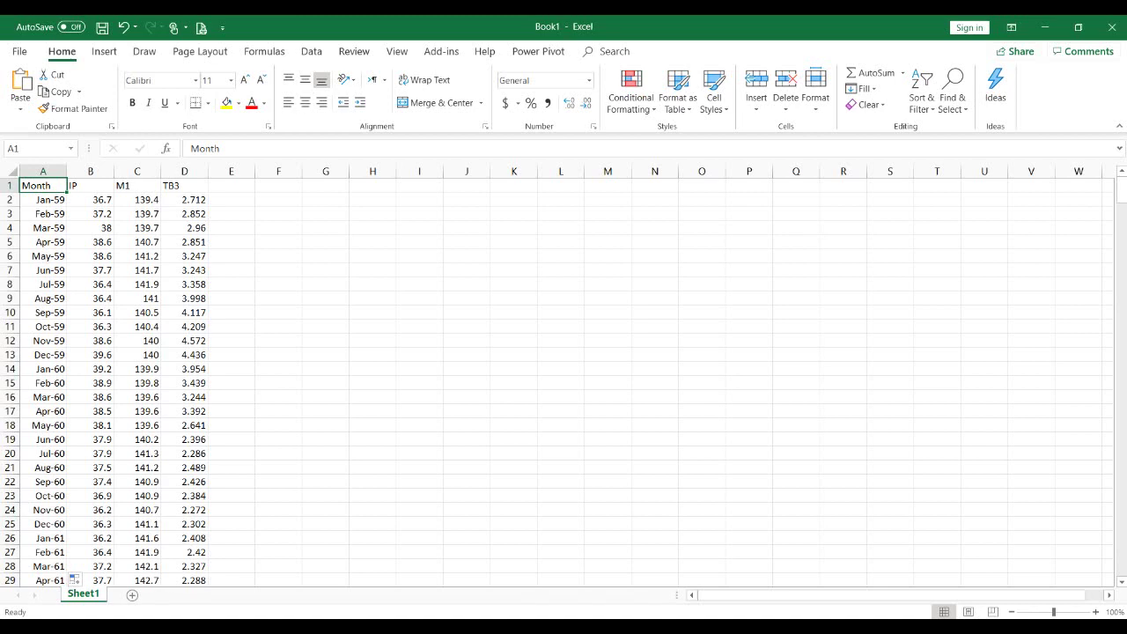
Switch to EViews and run the command wfcreate VAR to start creating a workfile
click(309, 578)
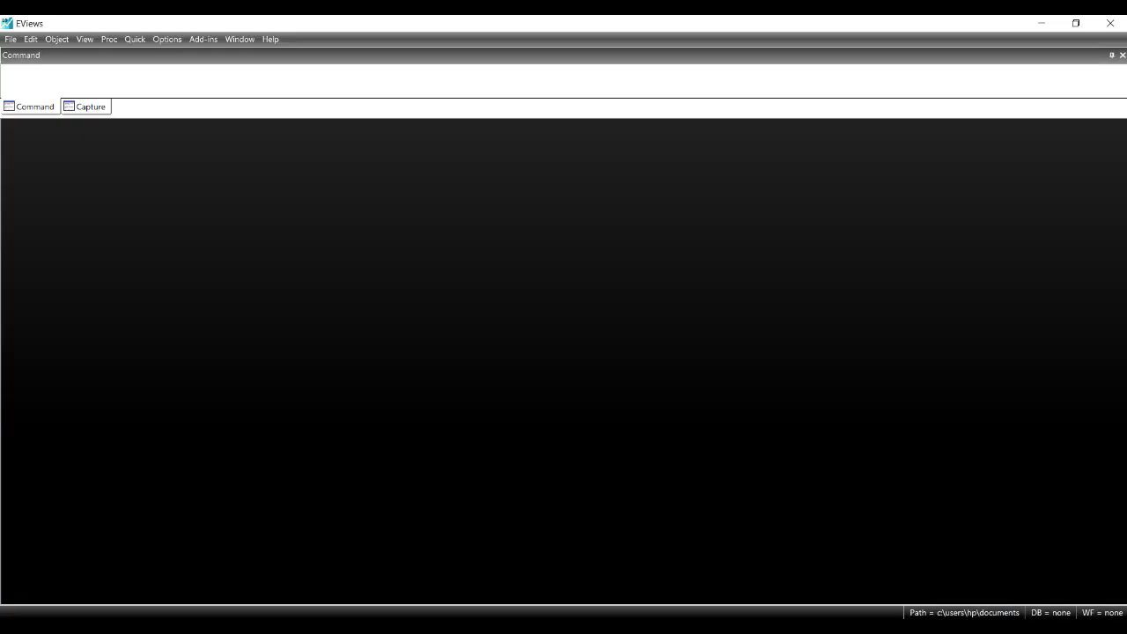
click(4, 71)
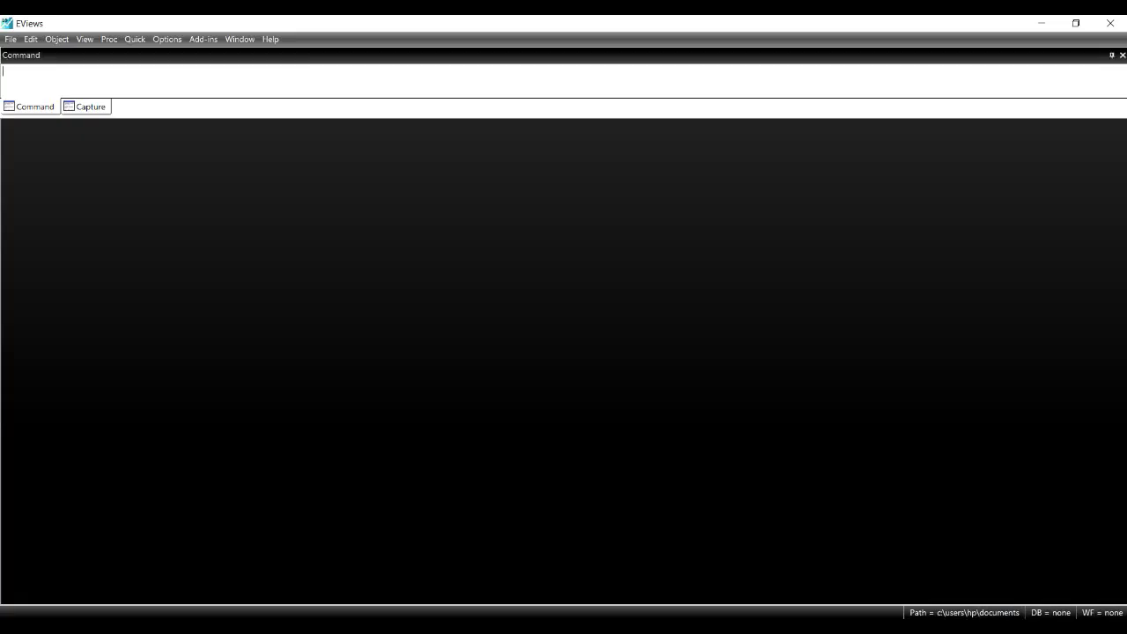
text(wfcreate)
text(VAR)
key(Return)
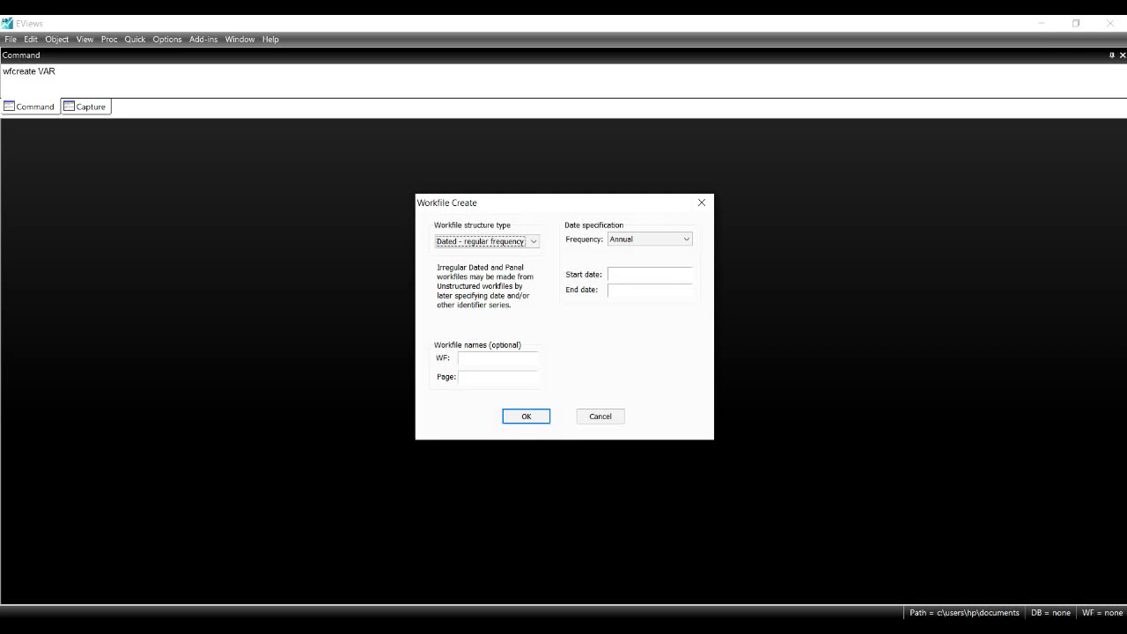
Keep the workfile structure as Dated - regular frequency and set its frequency to Monthly
drag(553, 203, 519, 184)
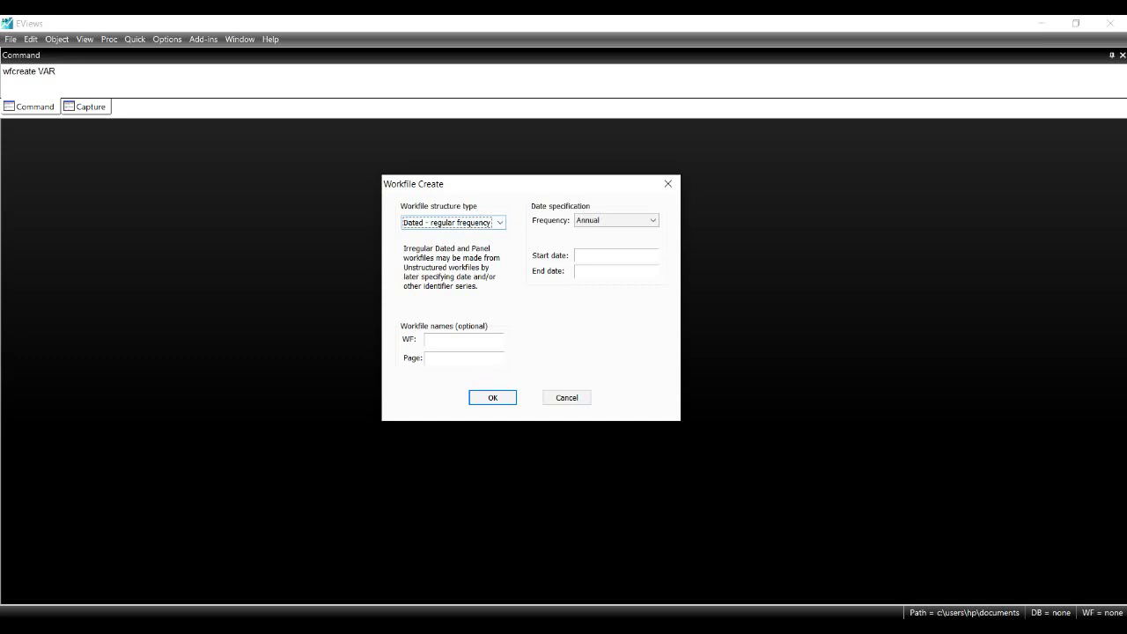
click(453, 221)
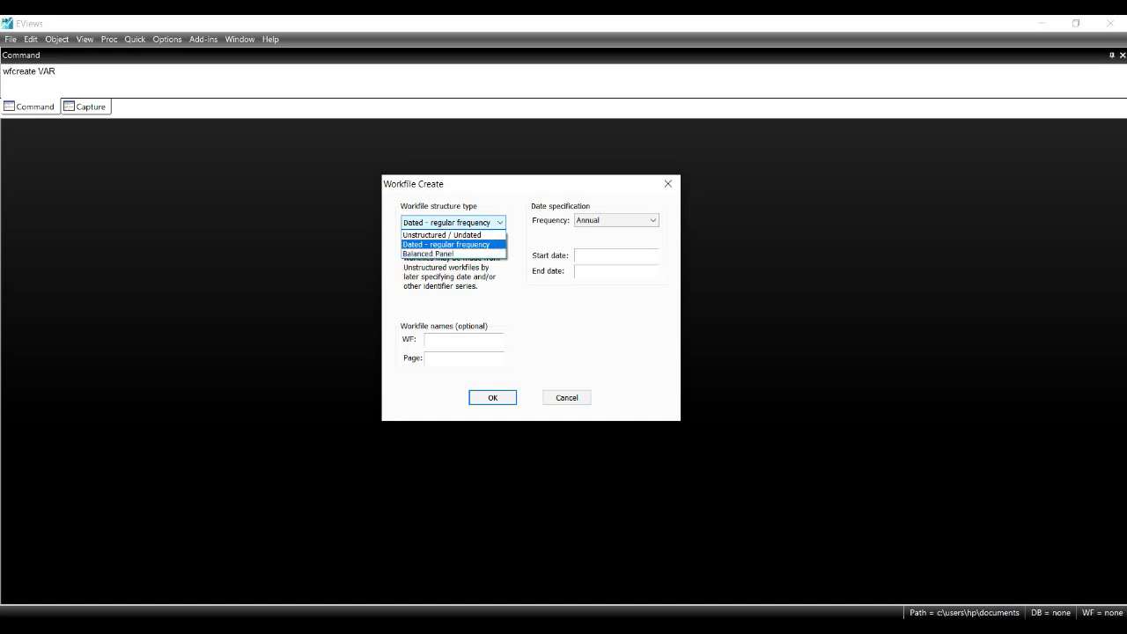
key(Return)
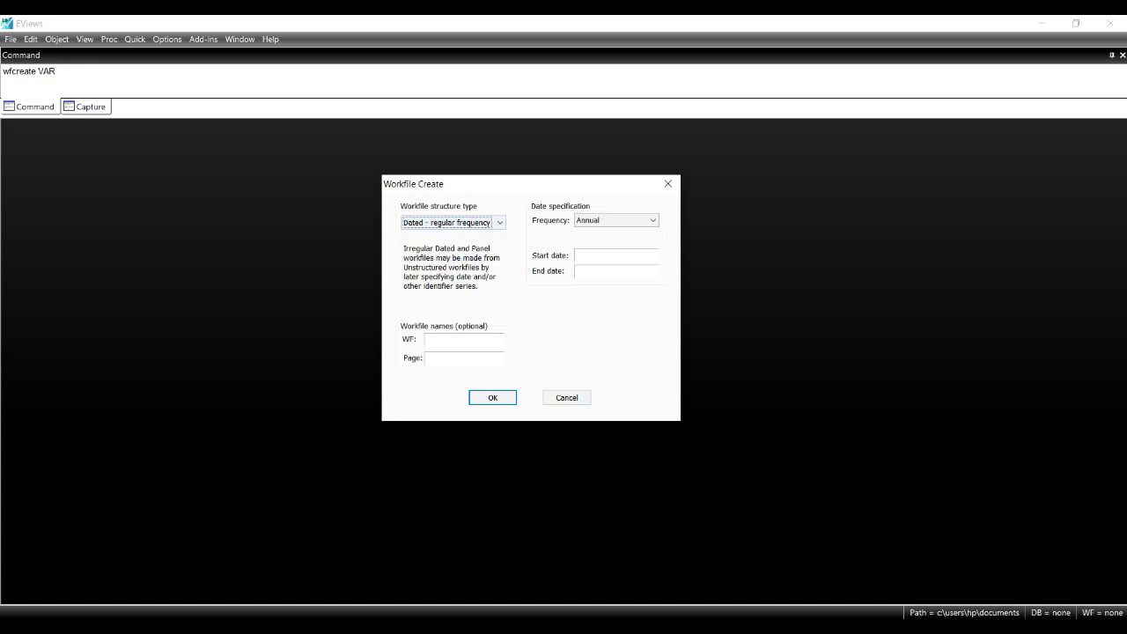
click(616, 220)
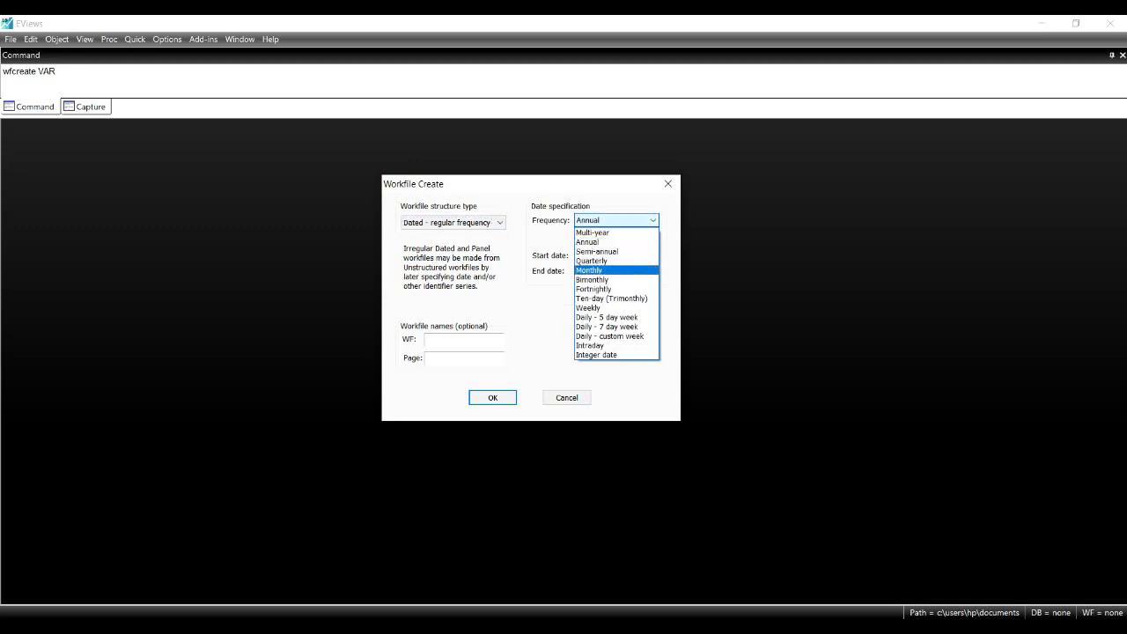
click(588, 270)
Set the workfile's date range from 1959M01 to 1995M03, checking the dates in Excel, and create it with the name var
click(578, 254)
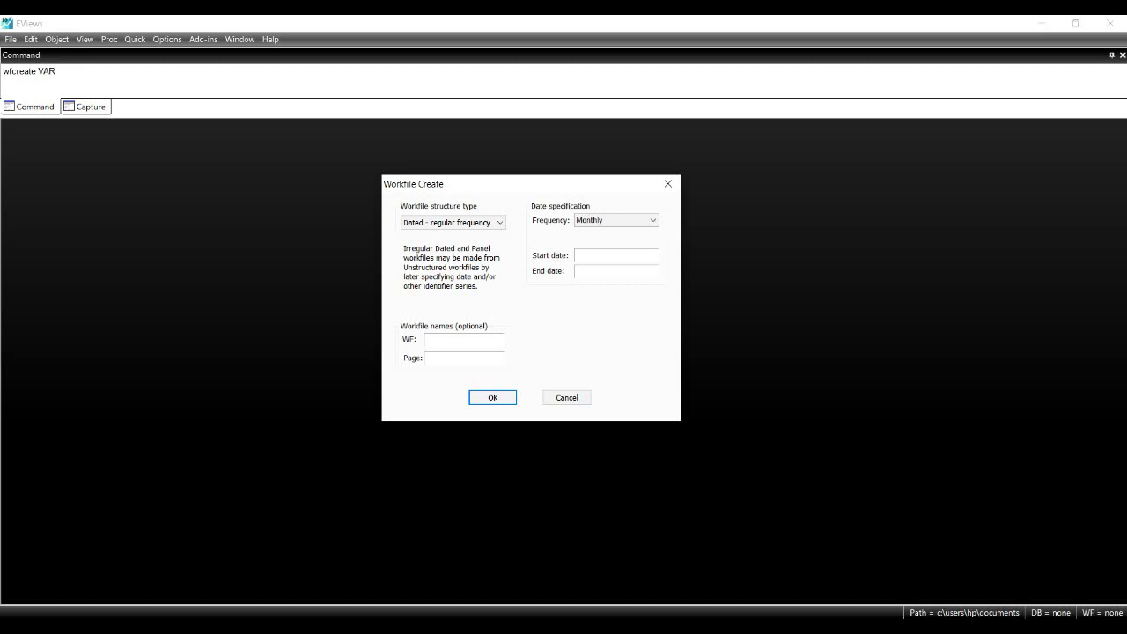
mouse_move(272, 629)
click(273, 572)
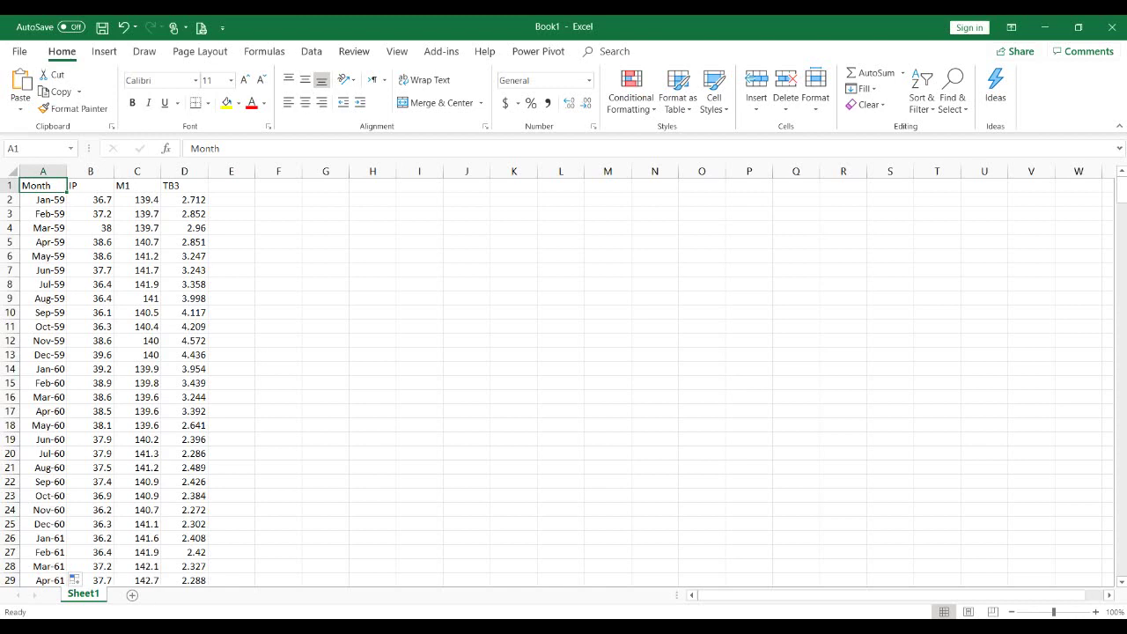
mouse_move(273, 627)
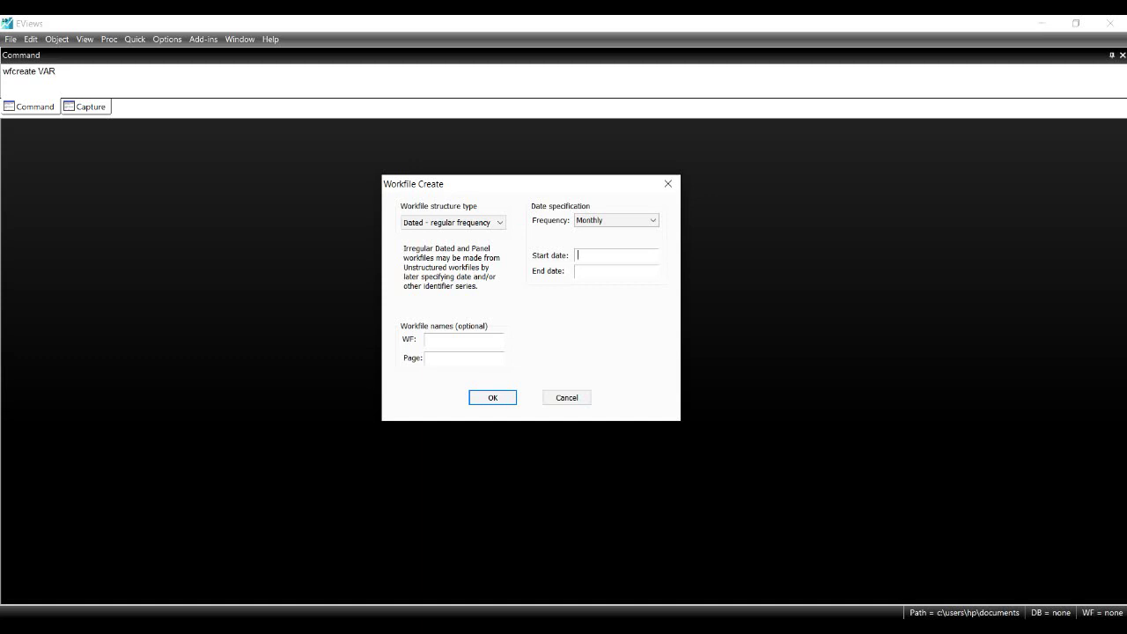
text(1959)
text(m)
text(19)
text(95)
text(m)
text(3)
text(var)
key(Return)
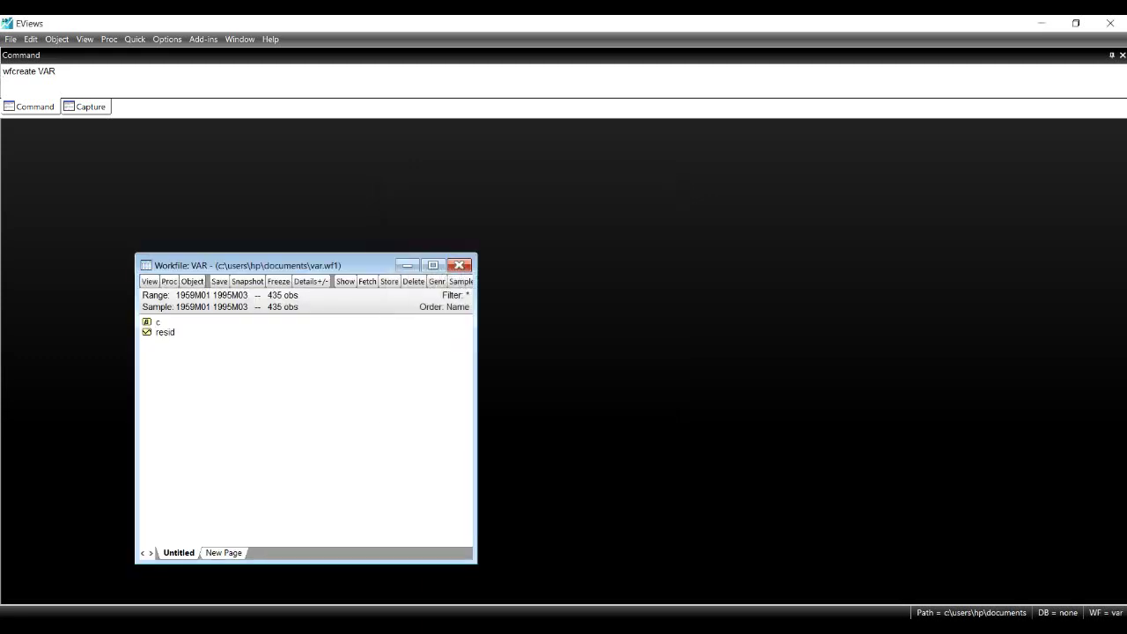
Run the command data ip m1 tb3 to create the three empty series, checking the variable names in the Excel sheet
drag(306, 265, 329, 190)
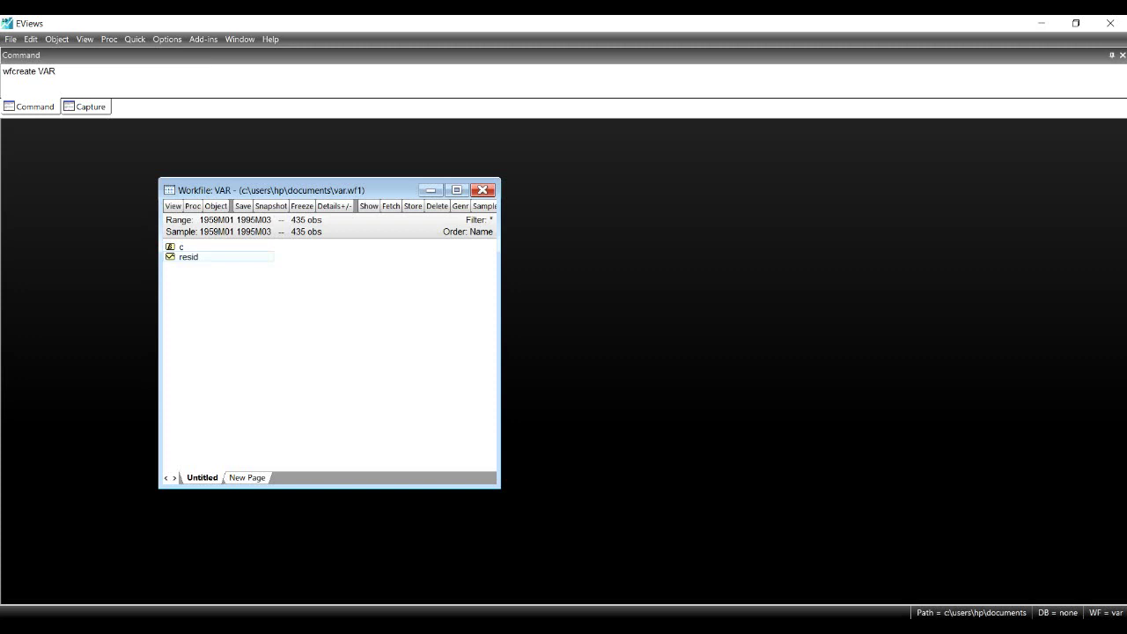
click(5, 81)
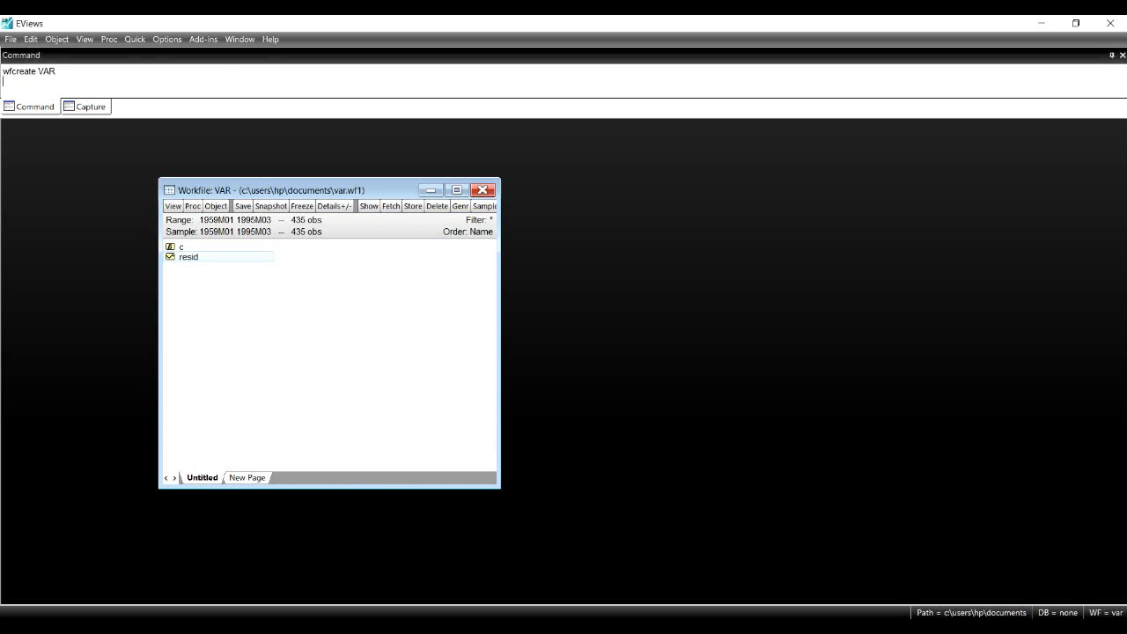
text(data ip)
key(alt+Tab)
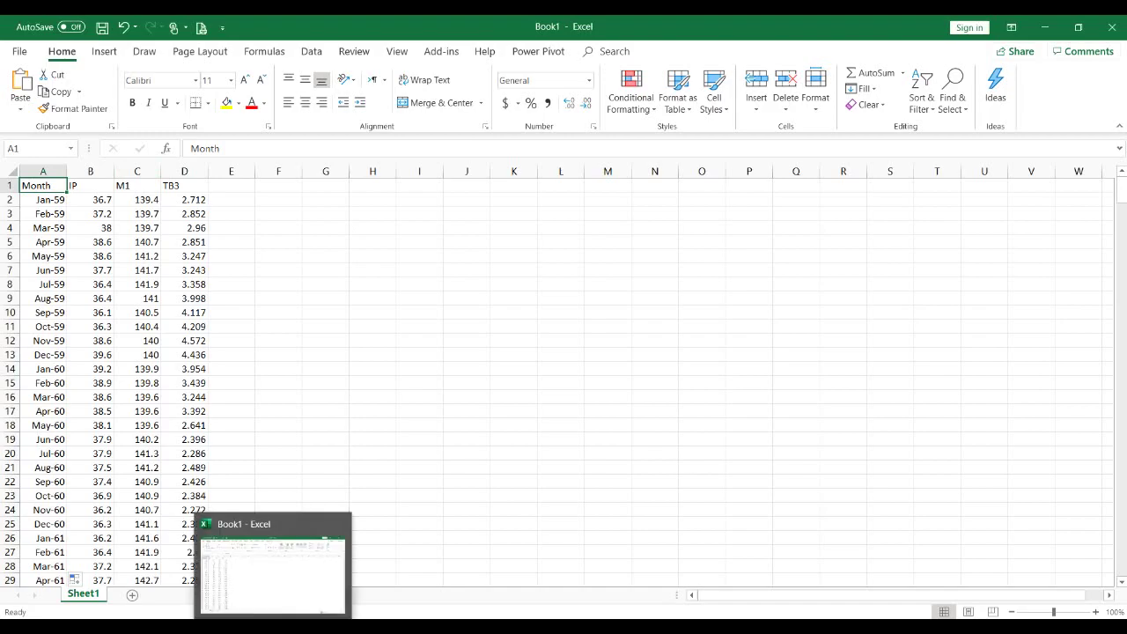
click(274, 619)
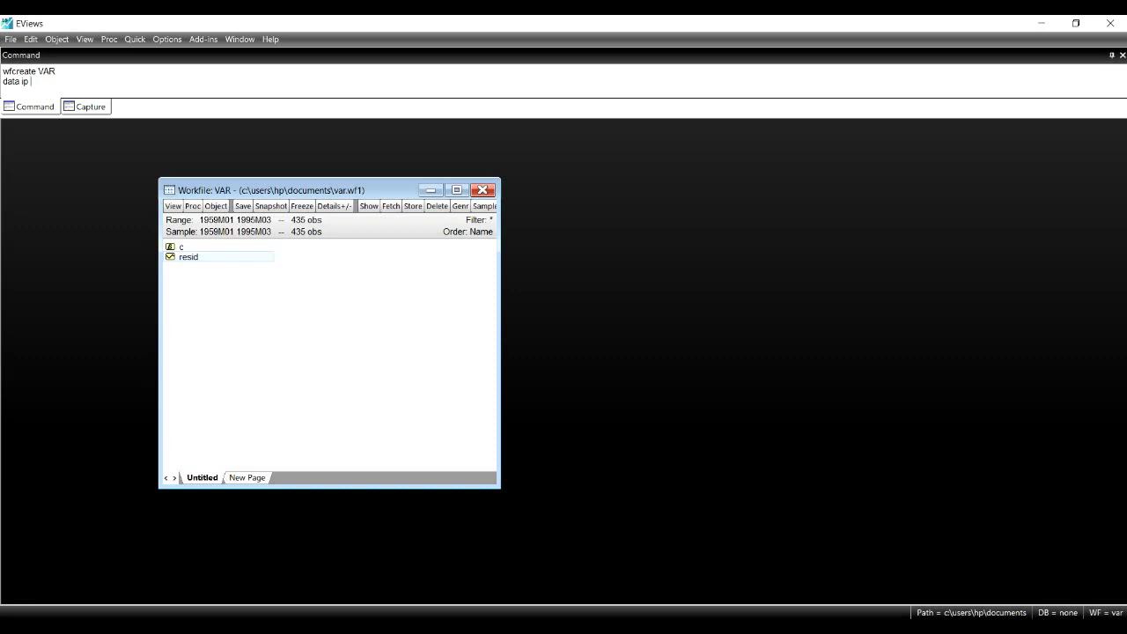
text(m1 tb3)
key(Return)
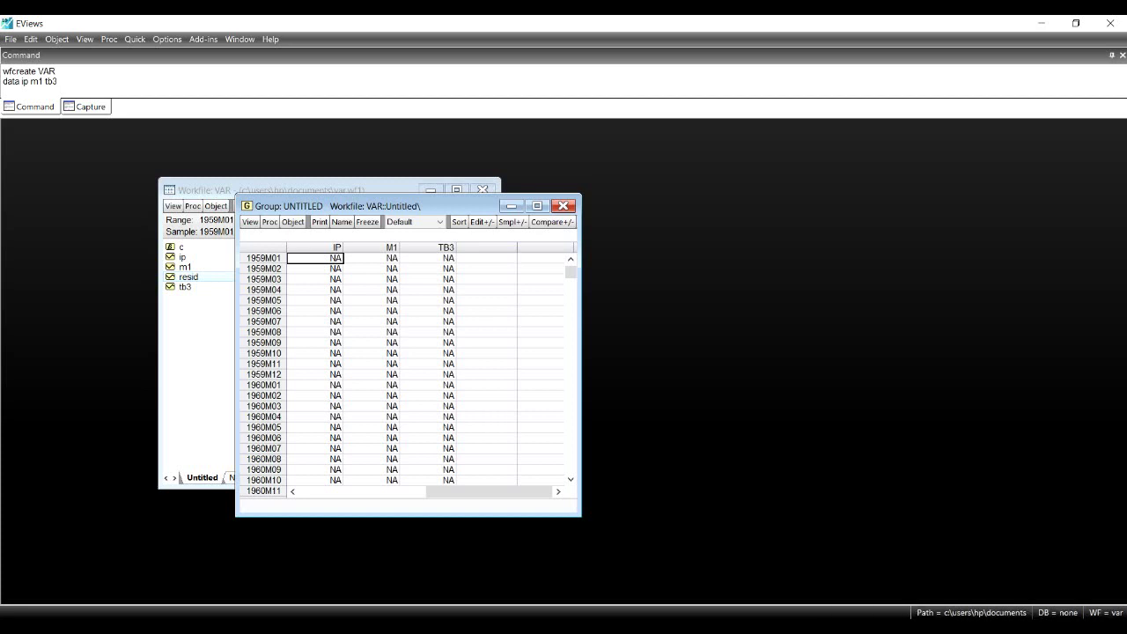
Switch to the Excel workbook and copy all IP, M1 and TB3 values from row 2 to row 436, without the headers
drag(571, 272, 570, 468)
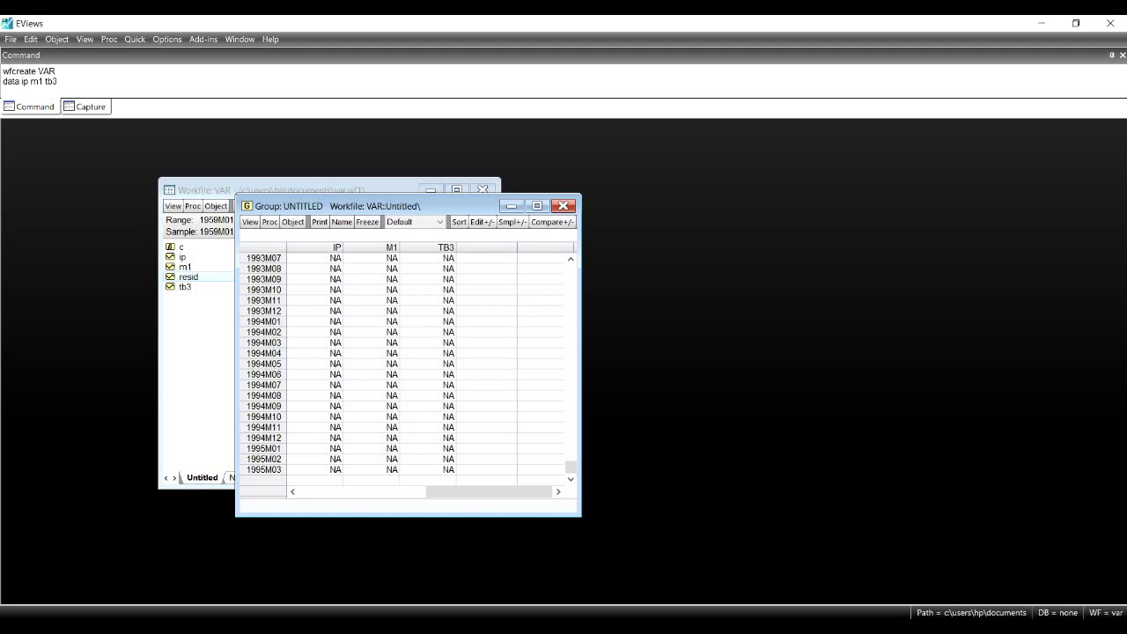
scroll(405, 366, up, 20)
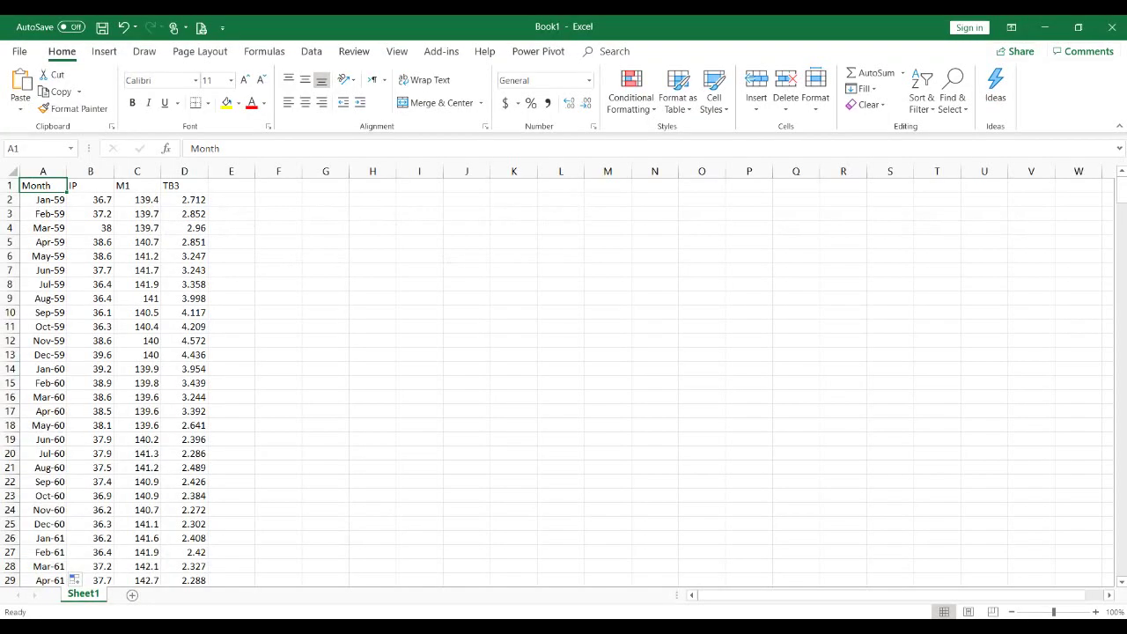
click(90, 199)
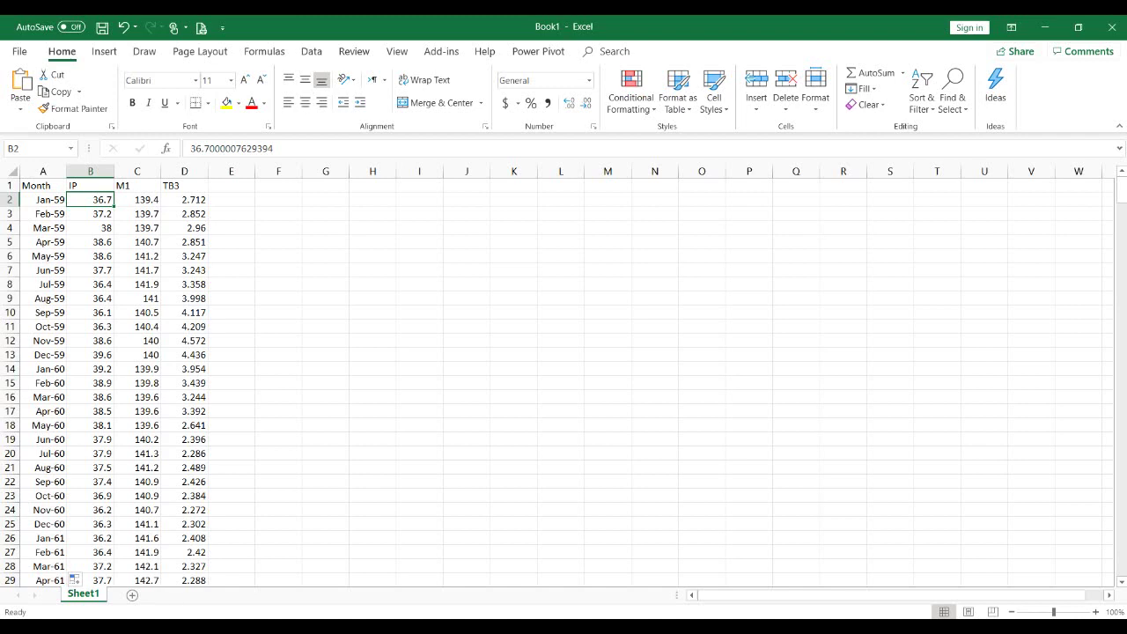
key(shift+Right)
key(shift+Right)
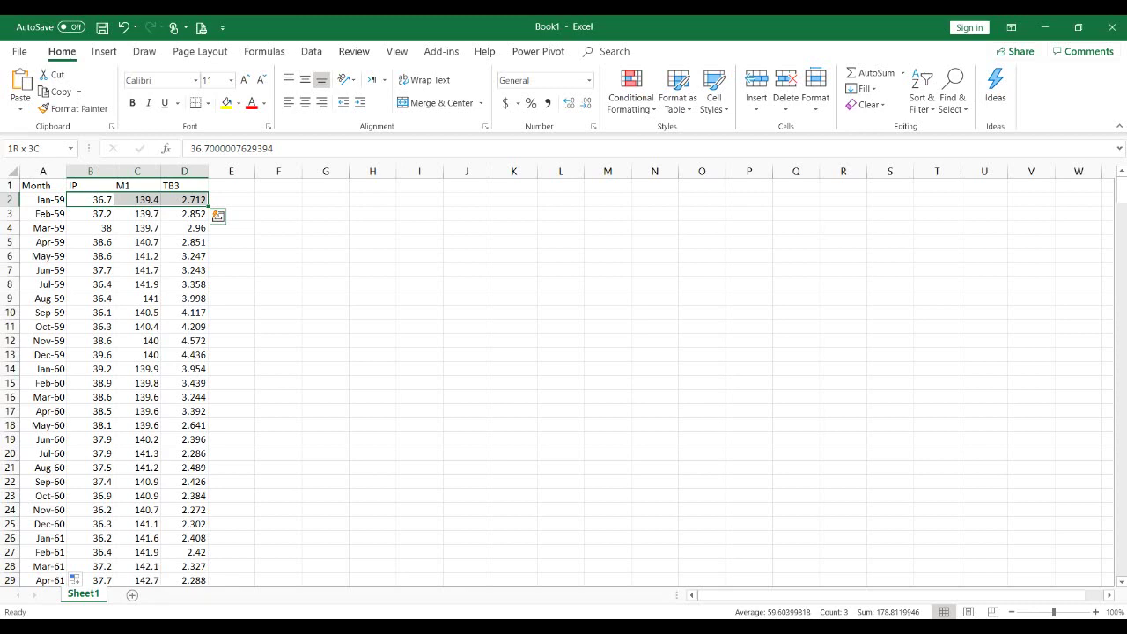
key(ctrl+shift+Down)
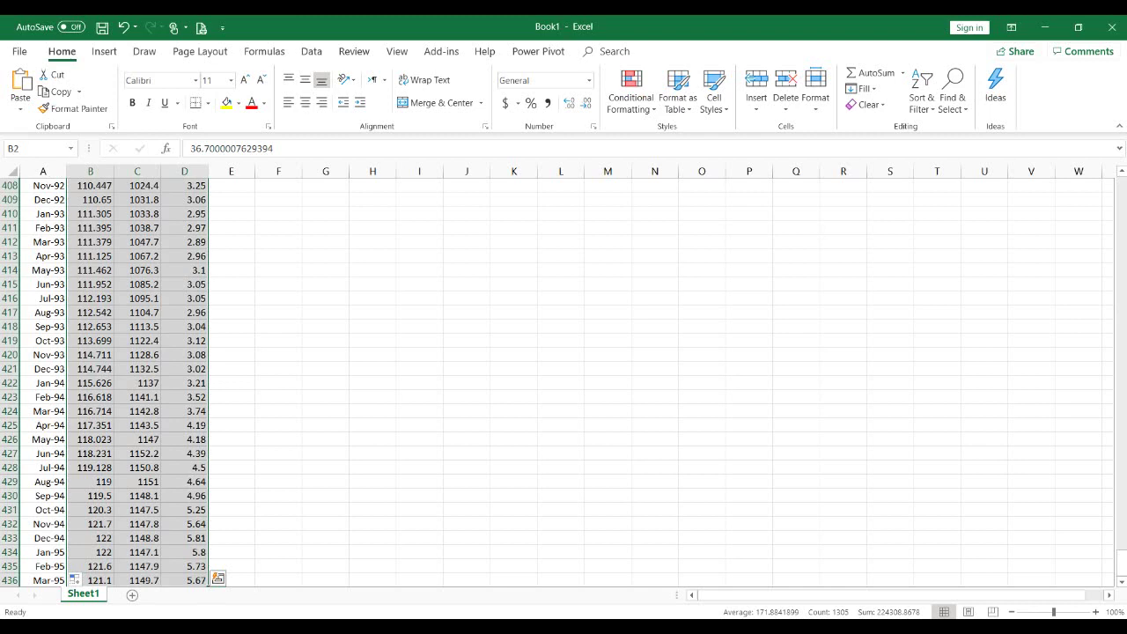
key(ctrl+c)
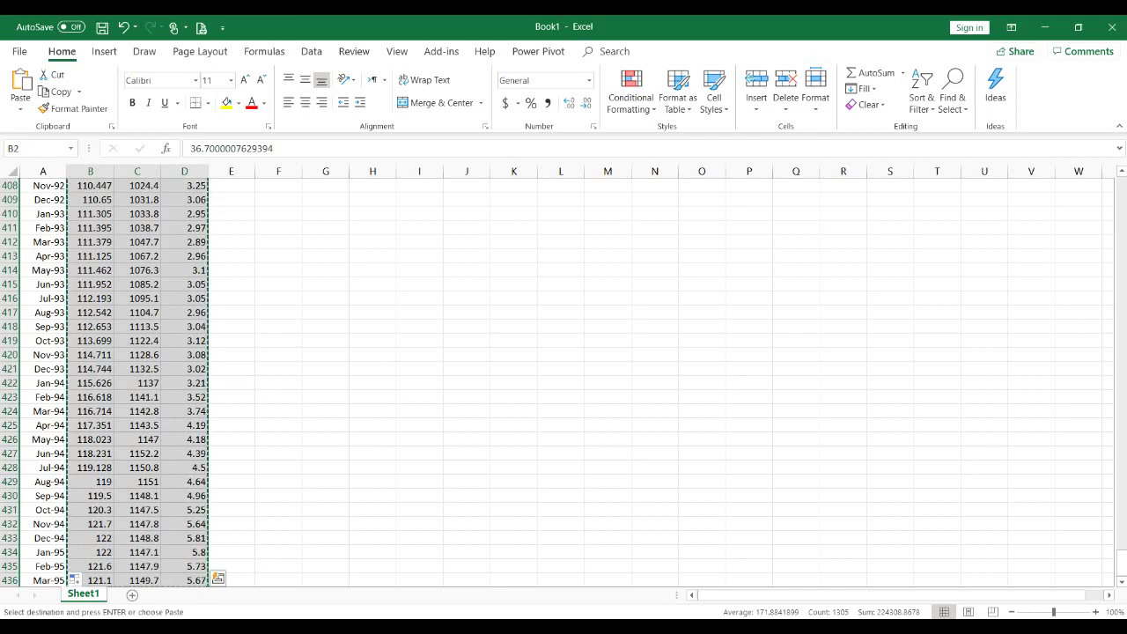
Switch to EViews, paste the copied values into the group starting at IP for 1959M01, and close the untitled group, deleting it
key(alt+Tab)
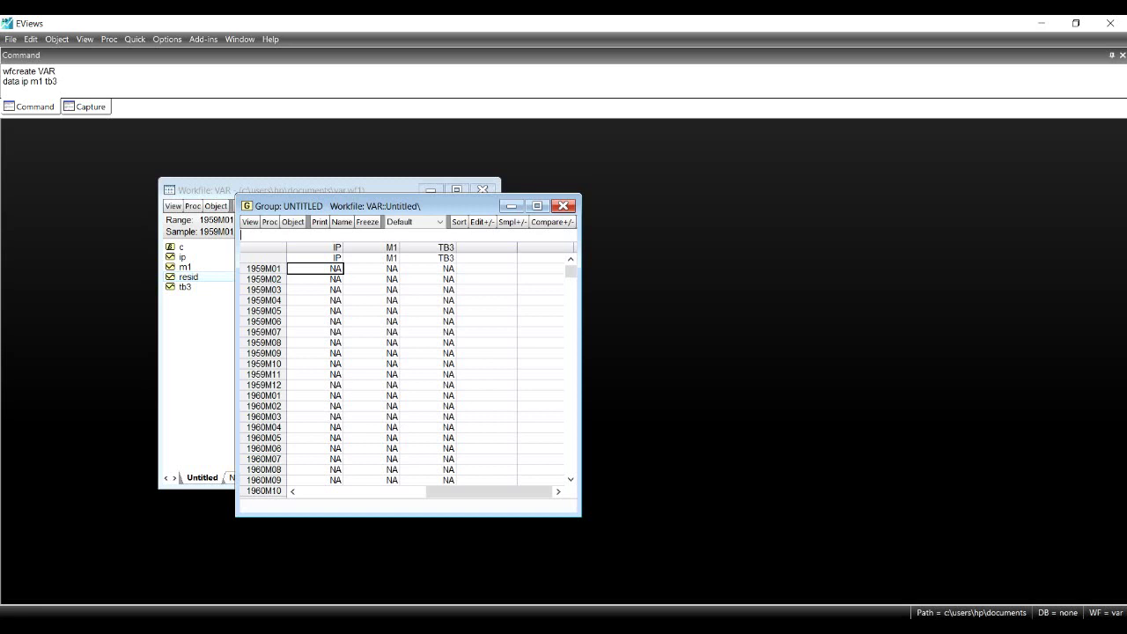
key(ctrl+v)
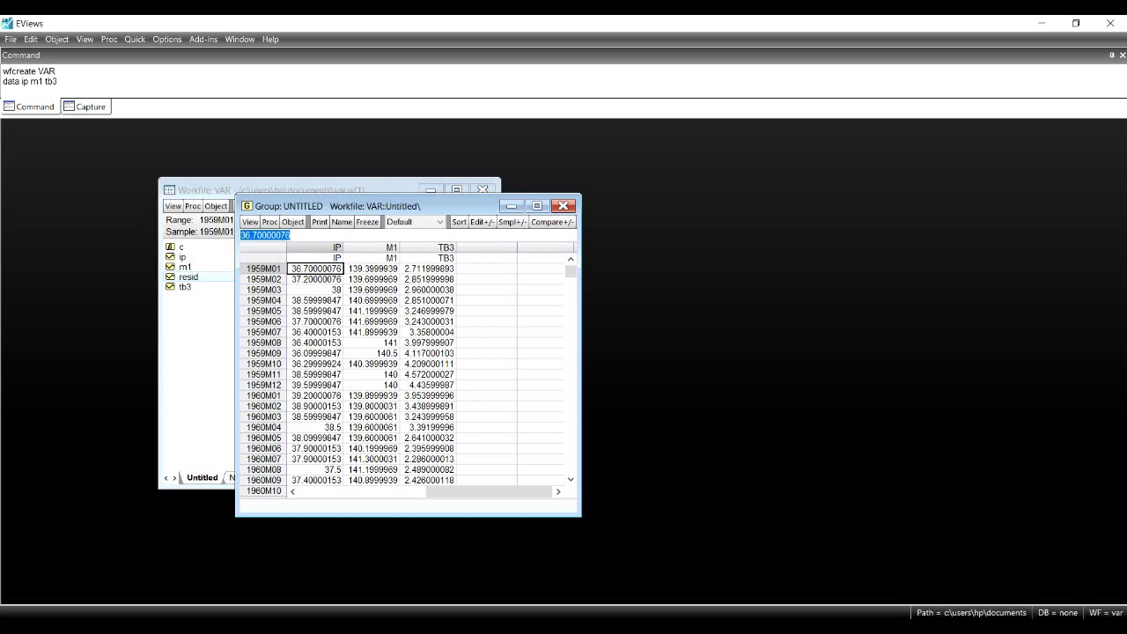
mouse_move(570, 271)
mouse_down()
mouse_move(570, 466)
mouse_move(571, 268)
mouse_up()
click(481, 221)
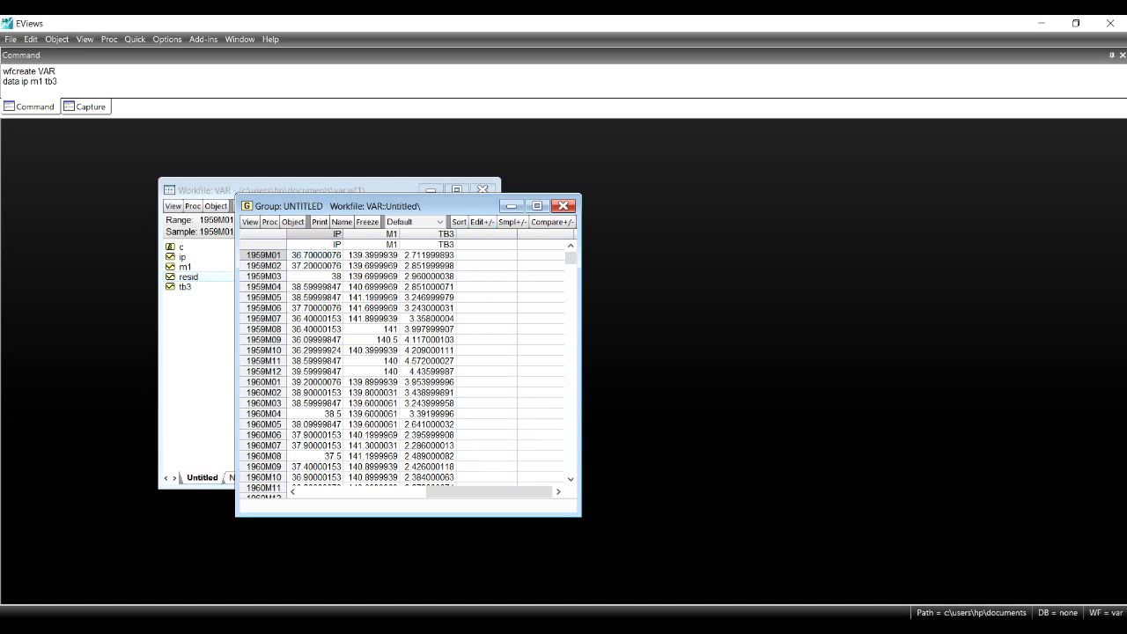
click(562, 205)
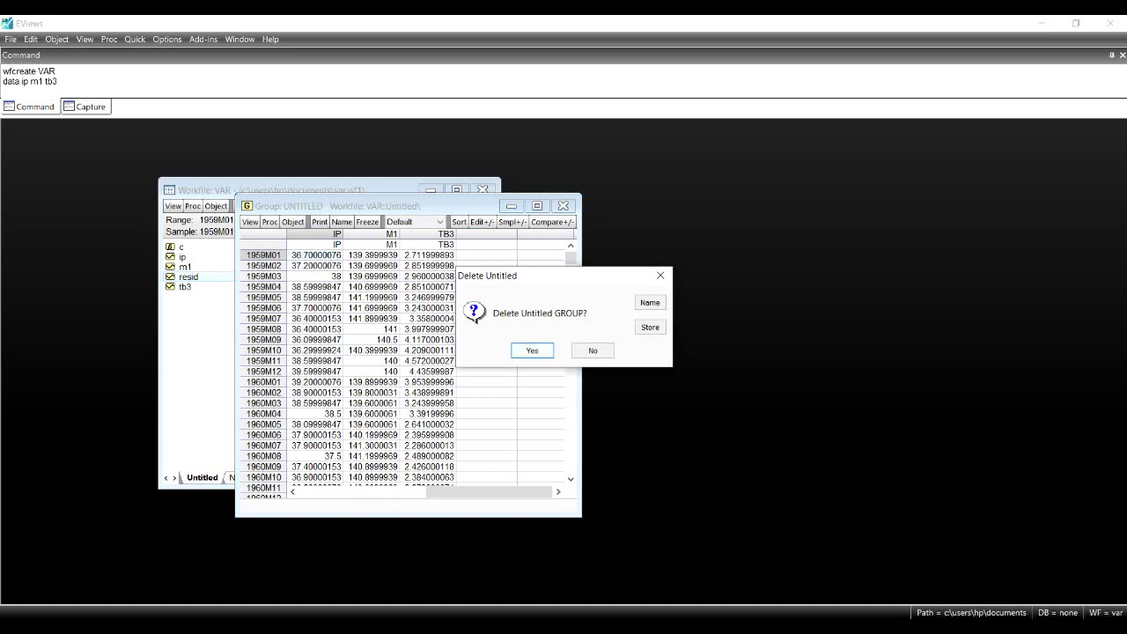
key(Return)
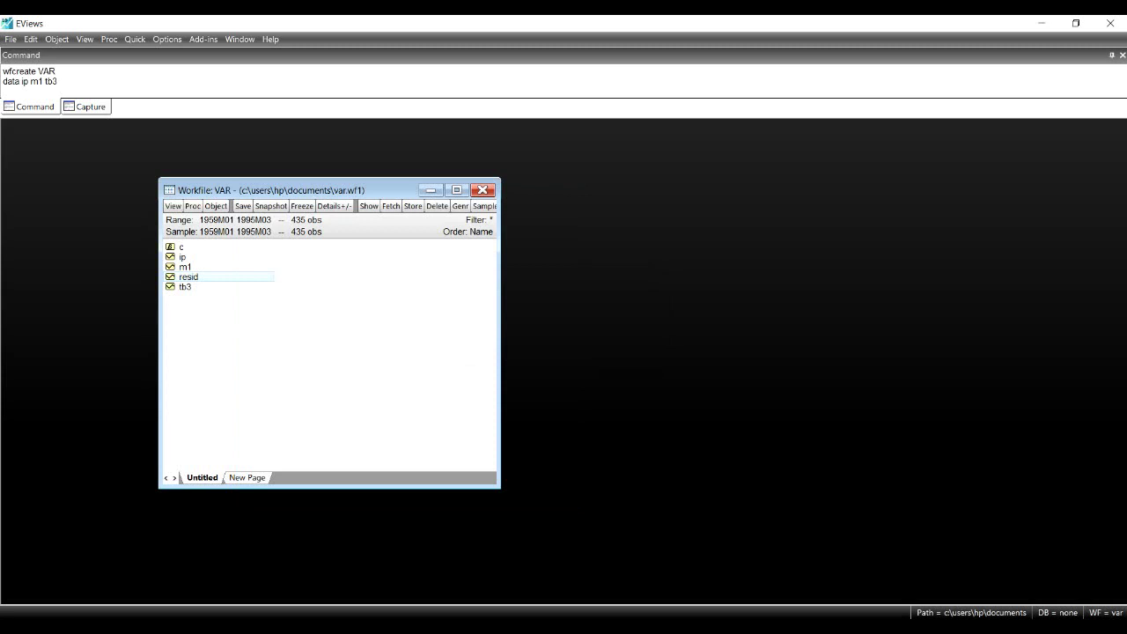
Open the ip and m1 series one after the other to inspect their imported values, closing each
double_click(182, 257)
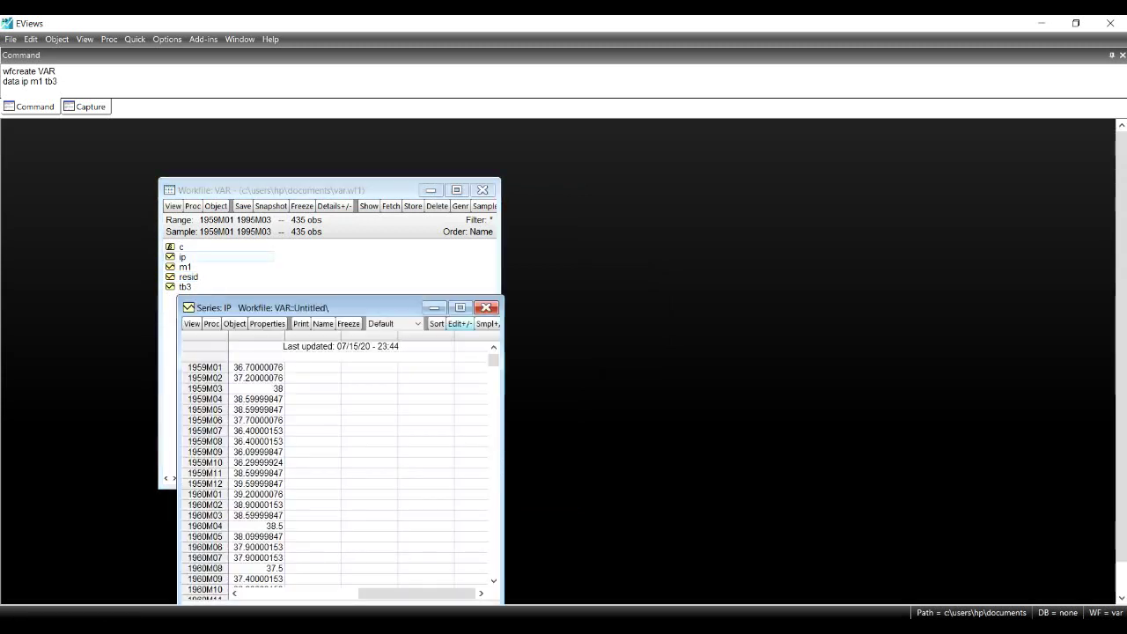
click(485, 307)
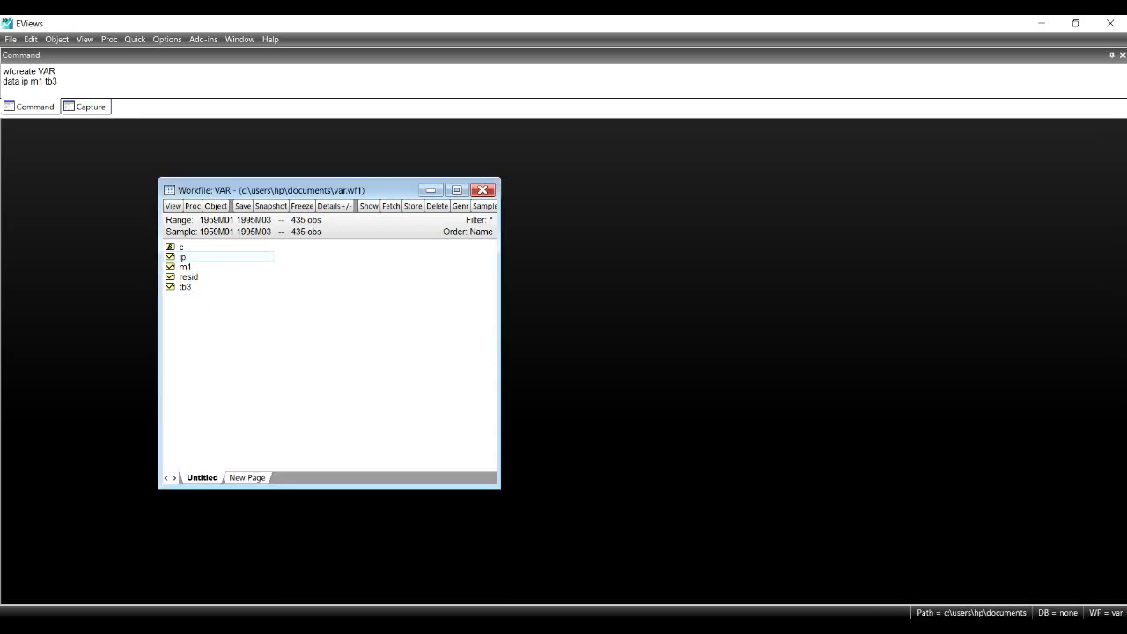
key(Down)
key(Return)
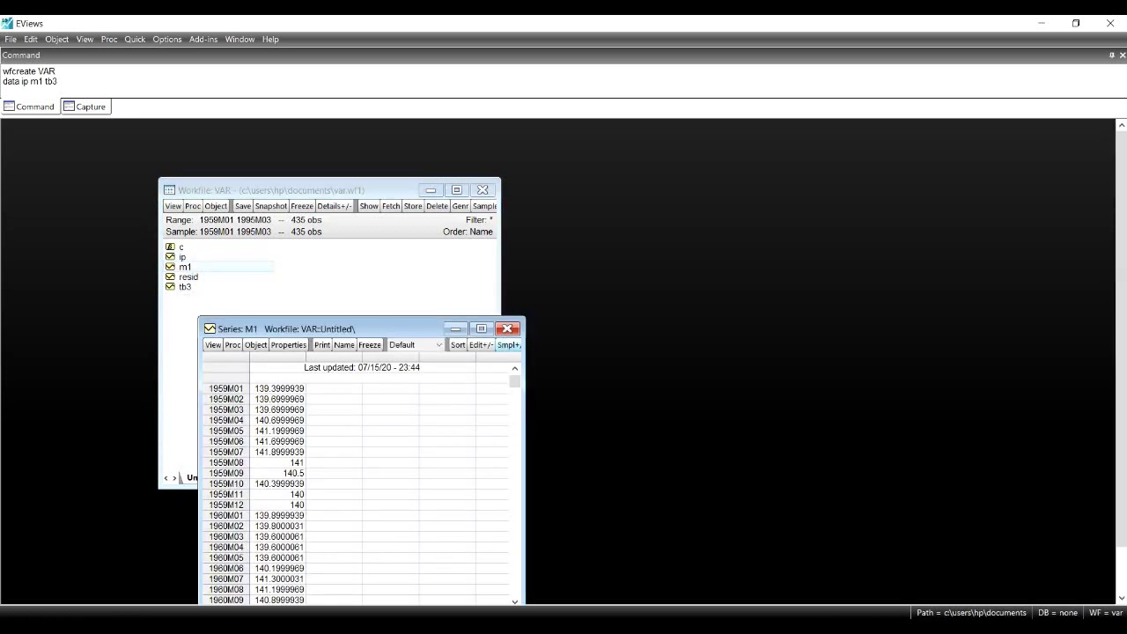
key(ctrl+F4)
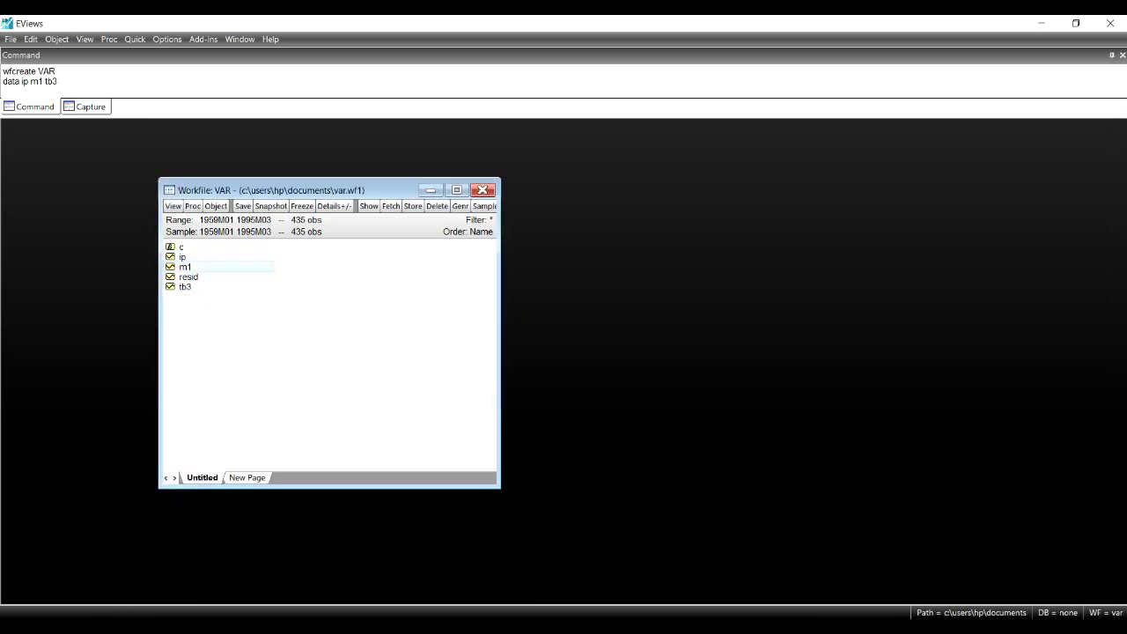
Open the tb3 series to inspect its imported values, and close it again
key(Down)
key(Down)
key(Return)
drag(383, 350, 420, 187)
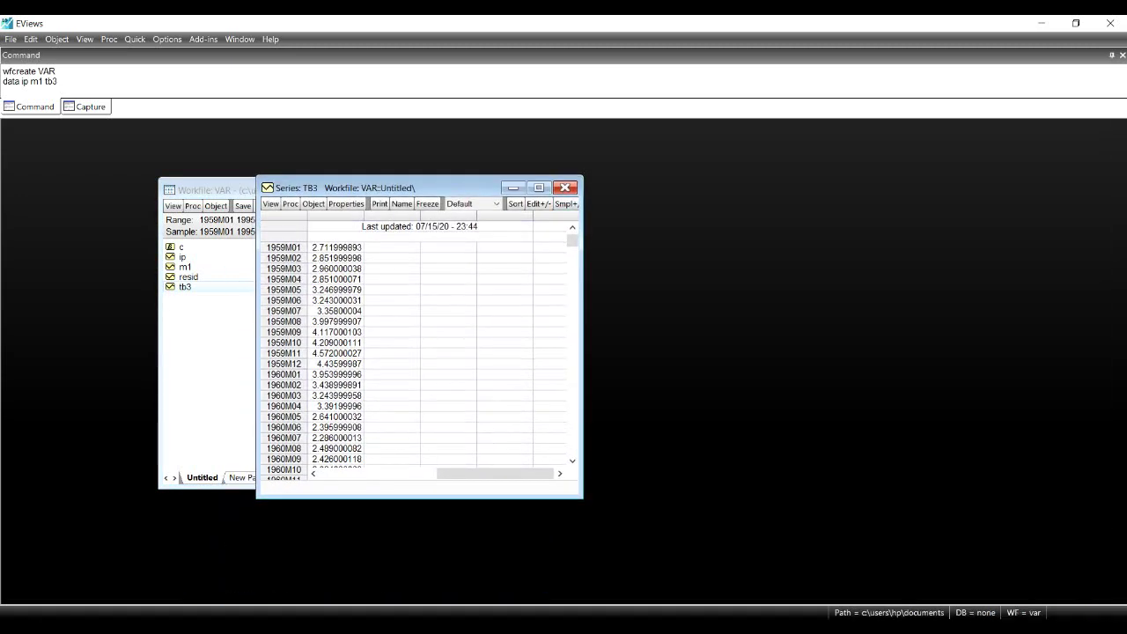
key(ctrl+F4)
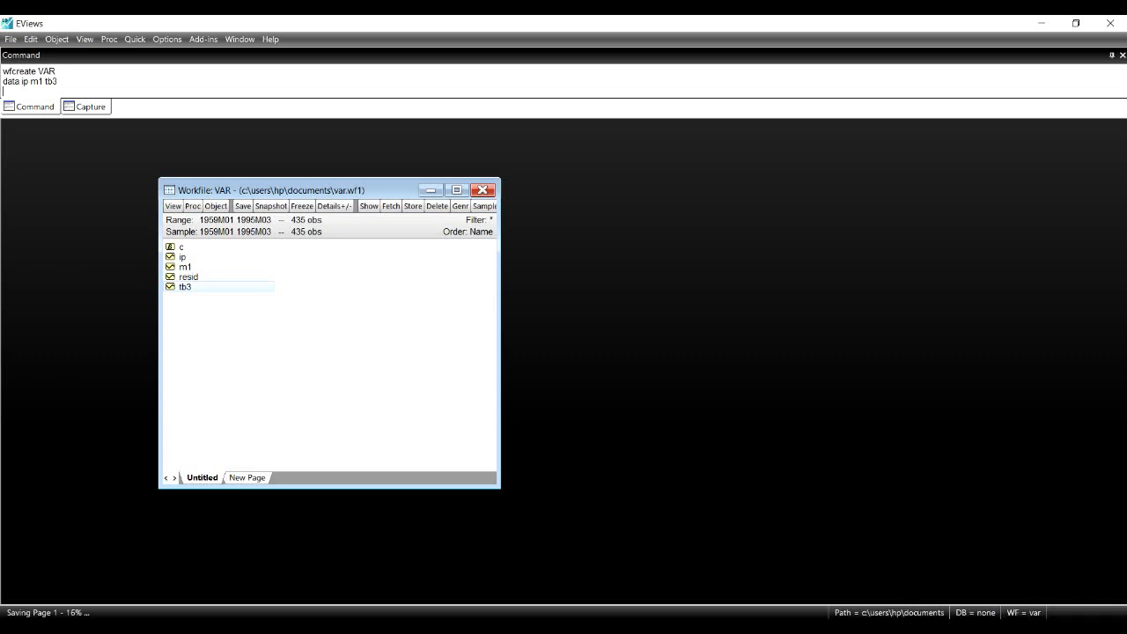
Plot all three series in one graph with the command line ip m1 tb3, and compare the trends of the lines
text(line)
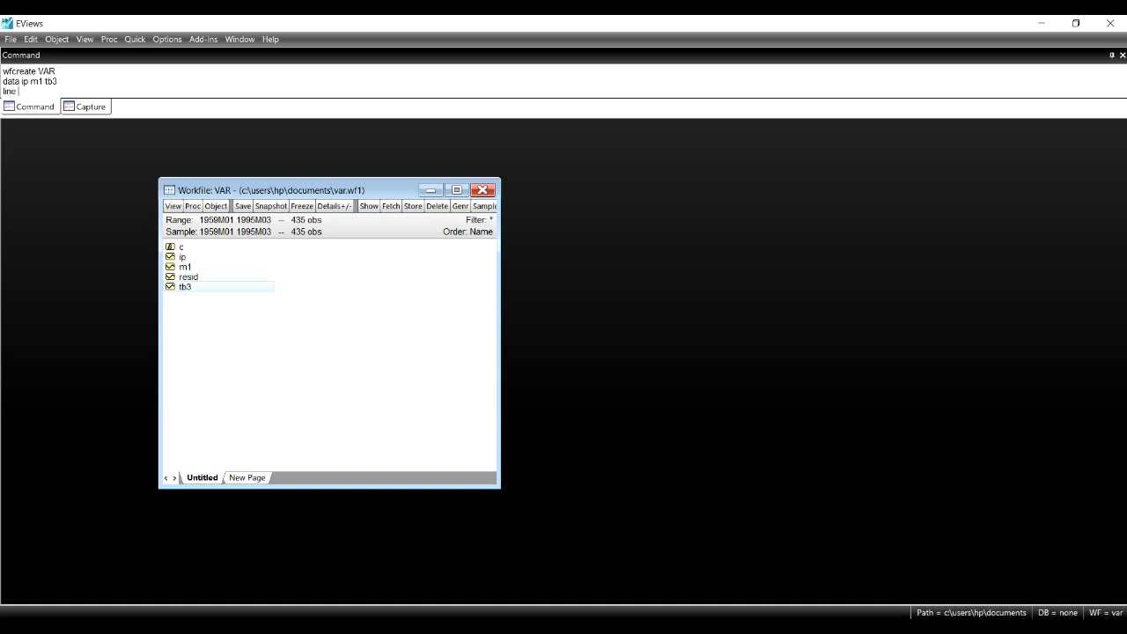
text(ip m1 tb3)
key(Return)
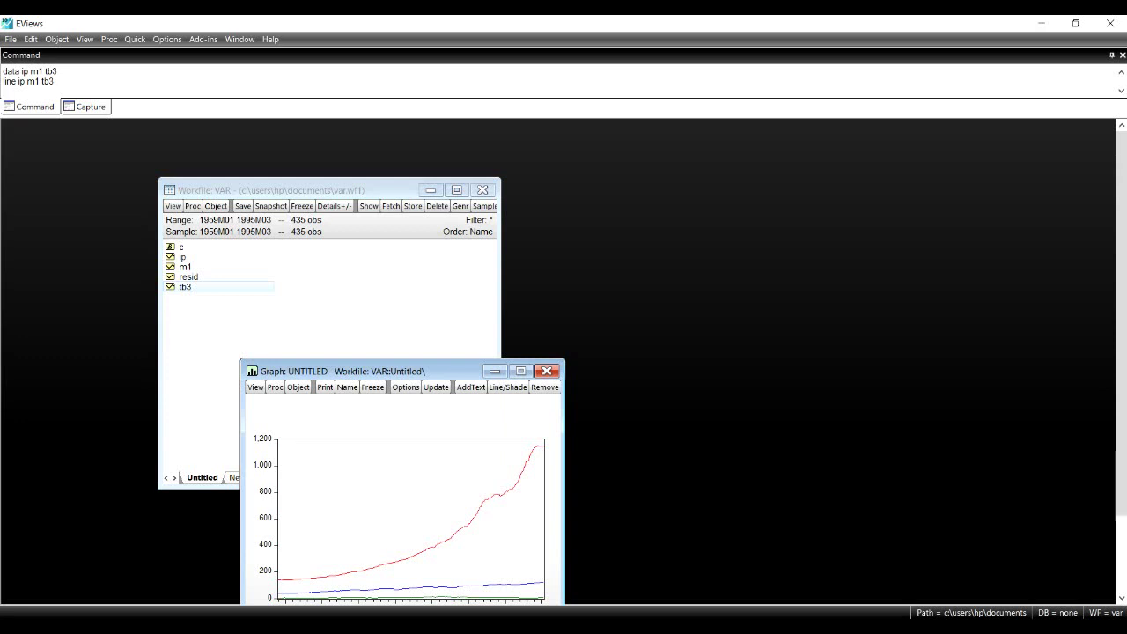
drag(398, 371, 481, 214)
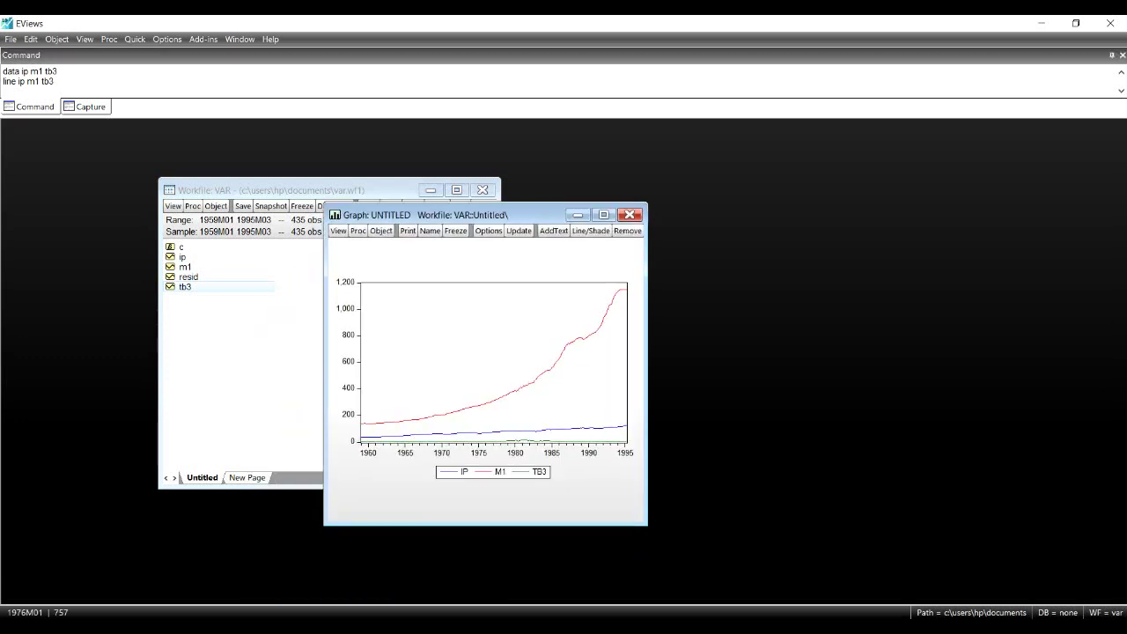
mouse_move(392, 422)
mouse_move(595, 331)
mouse_move(611, 302)
Plot separate graphs with the commands line ip and line tb3, inspect them, and close all open graphs
click(4, 91)
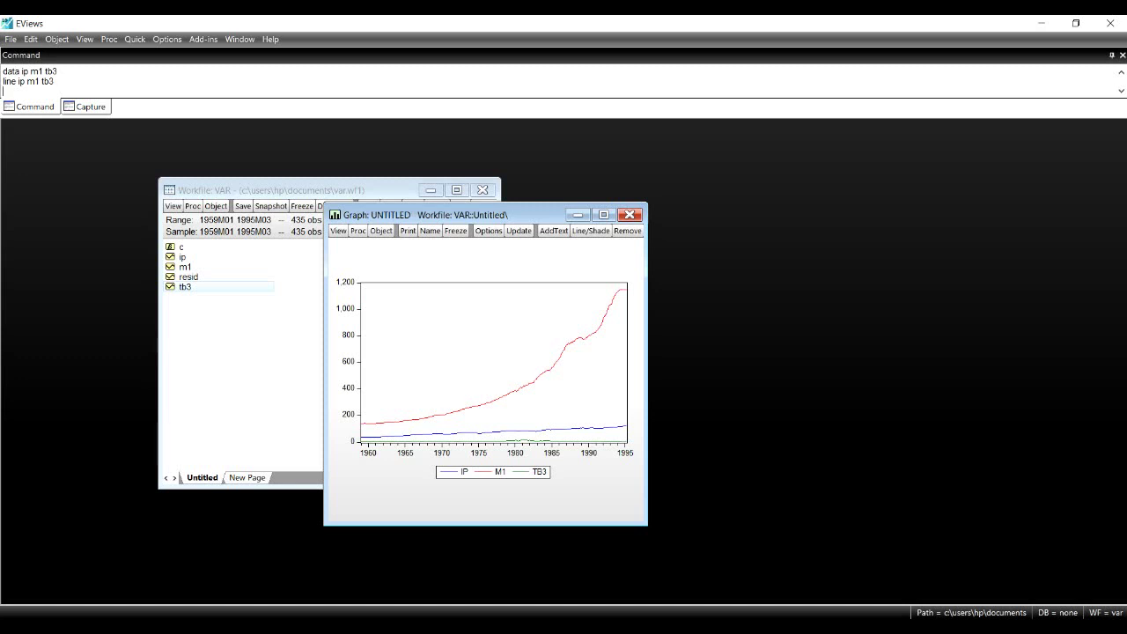
text(line ip)
key(Return)
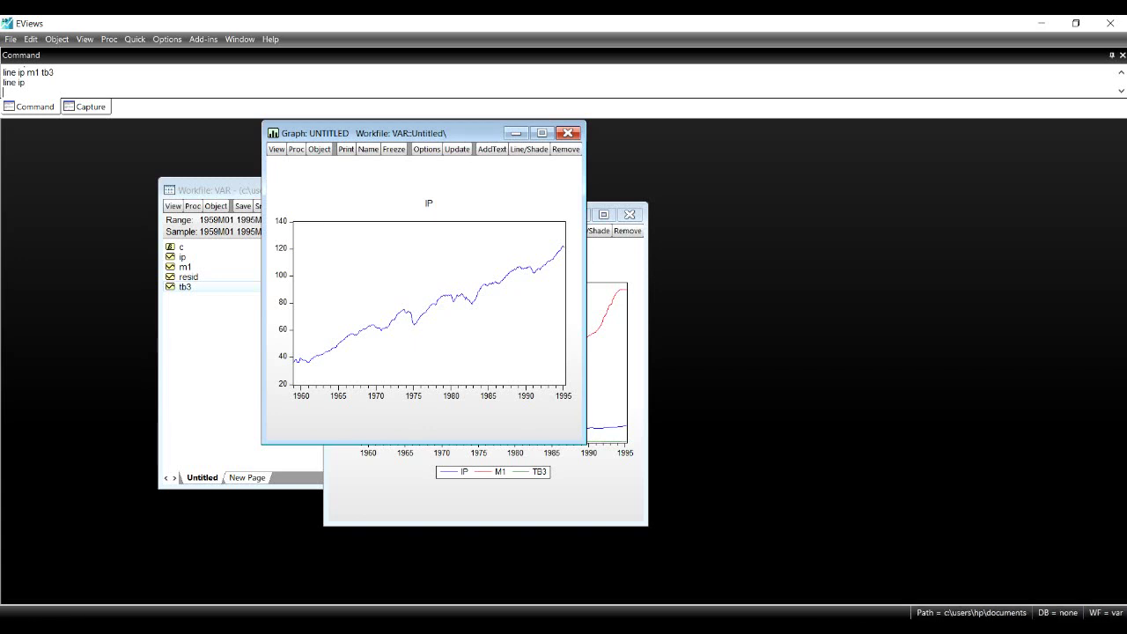
text(line tb3)
key(Return)
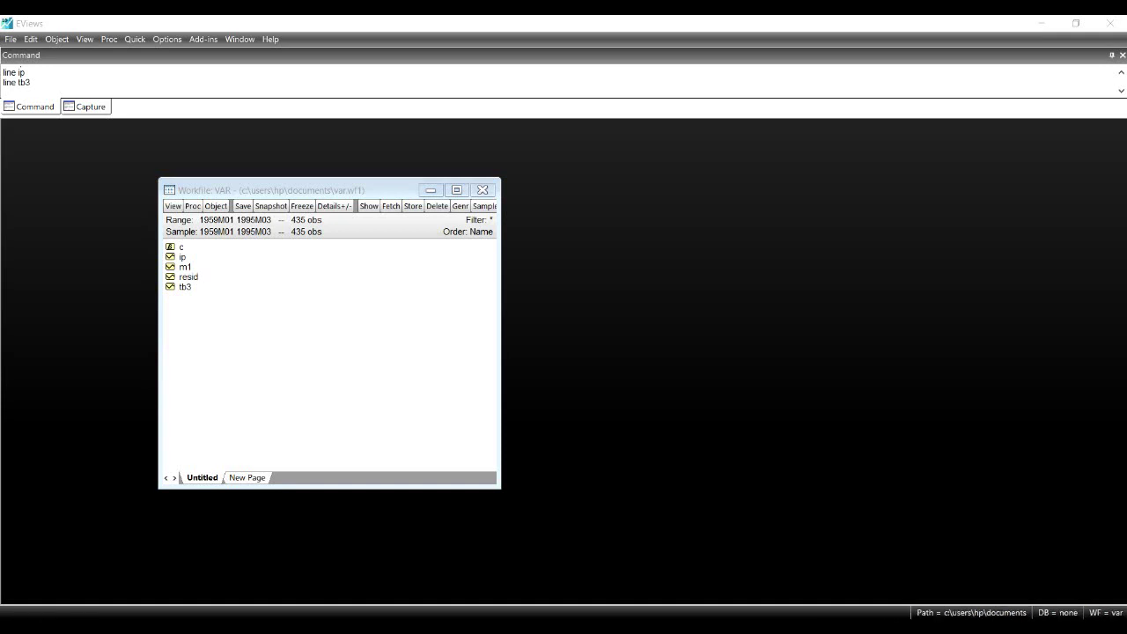
click(3, 92)
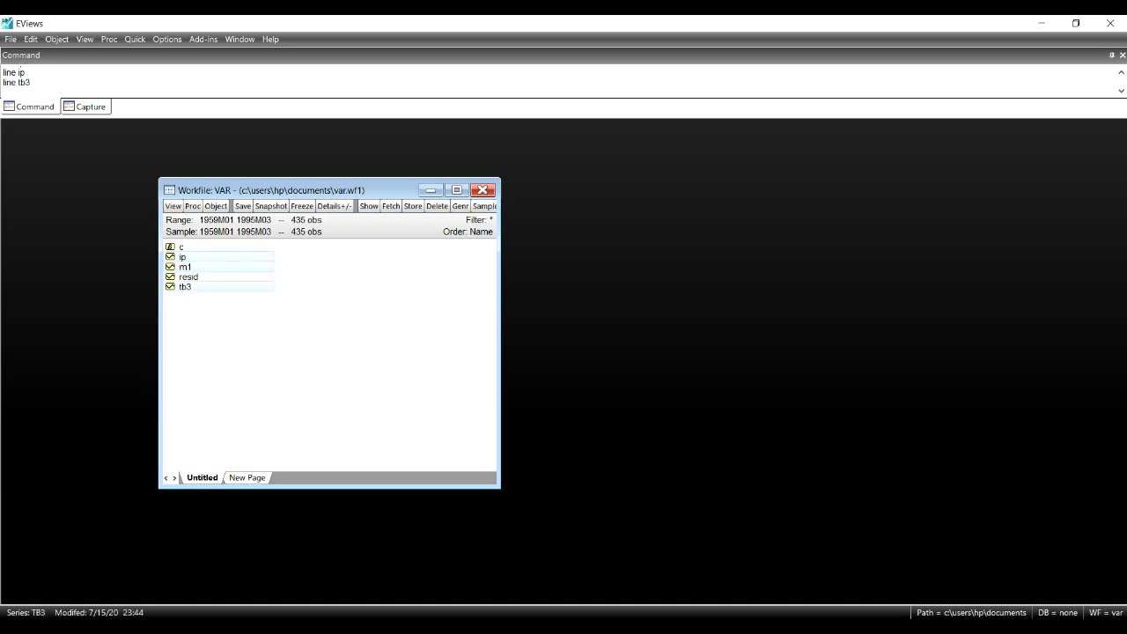
Open ip, m1 and tb3 together as a standard VAR and estimate it with lag intervals 1 4 and exogenous variable c
right_click(198, 289)
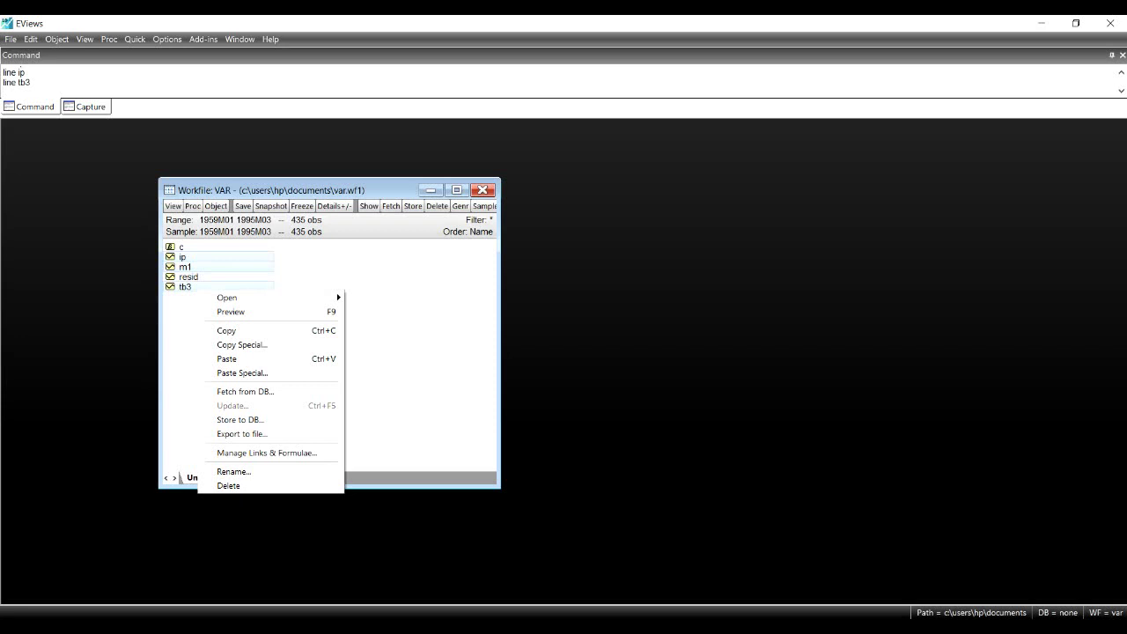
mouse_move(227, 297)
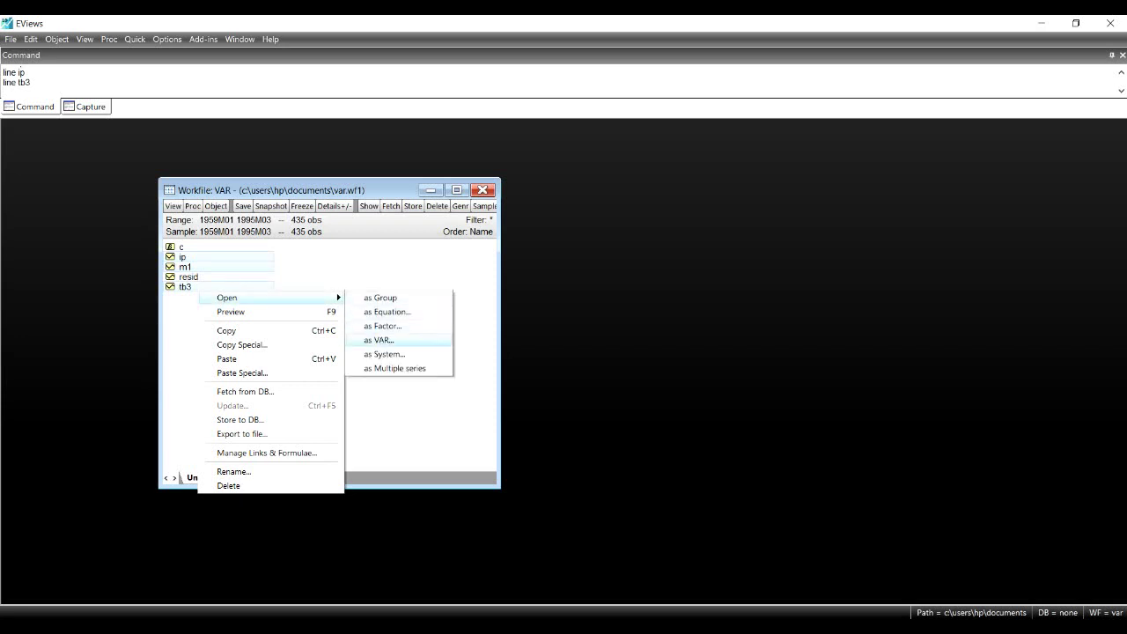
click(379, 340)
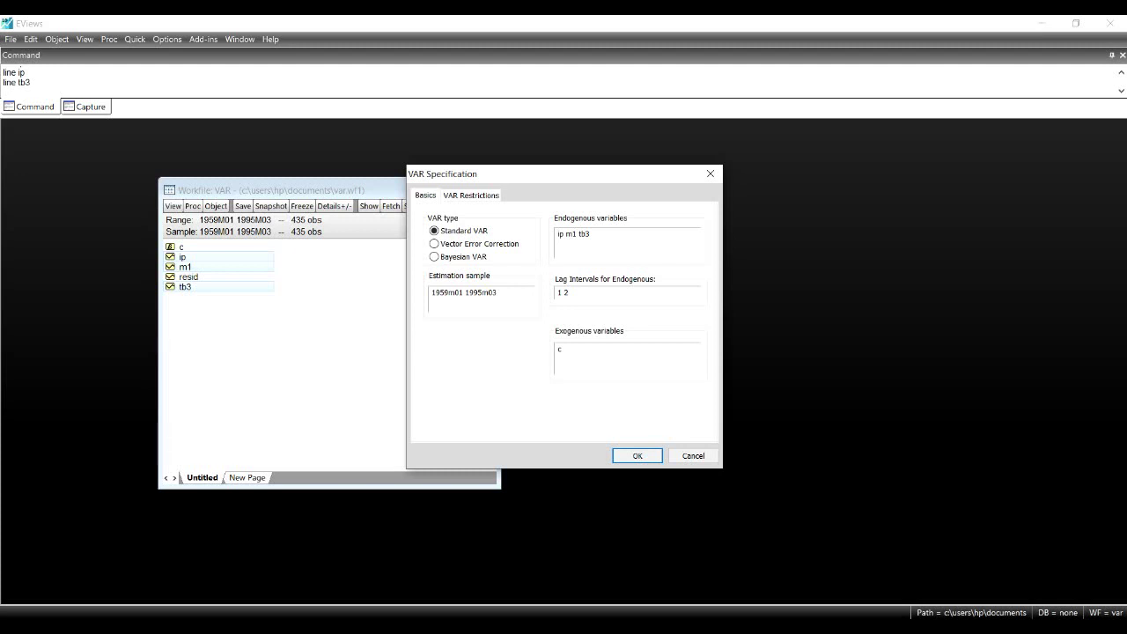
key(BackSpace)
key(Return)
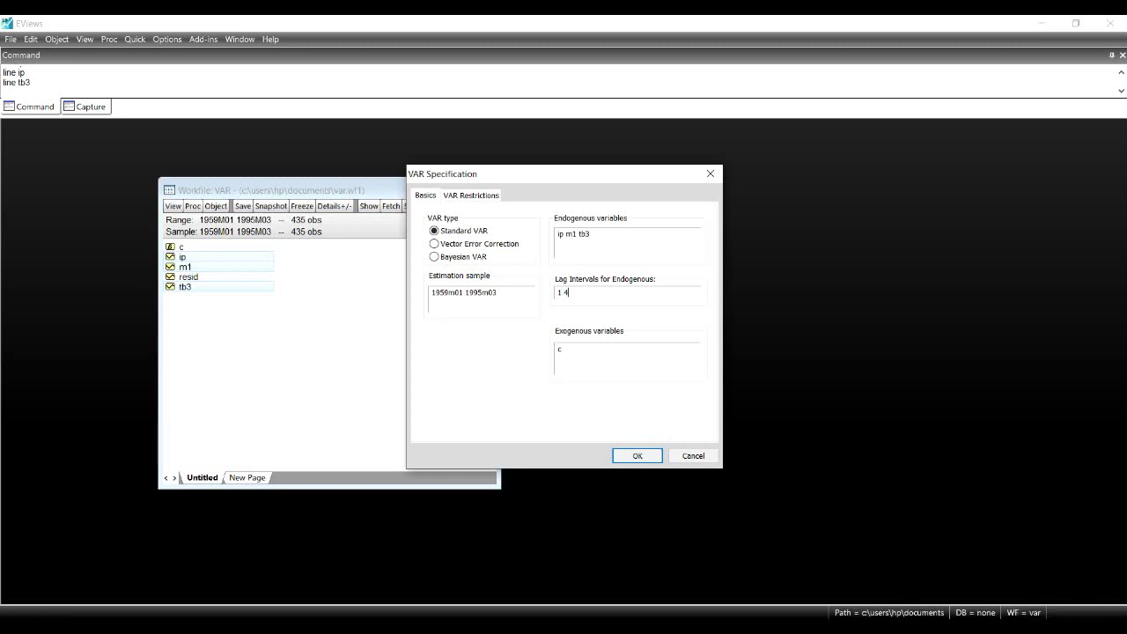
key(Return)
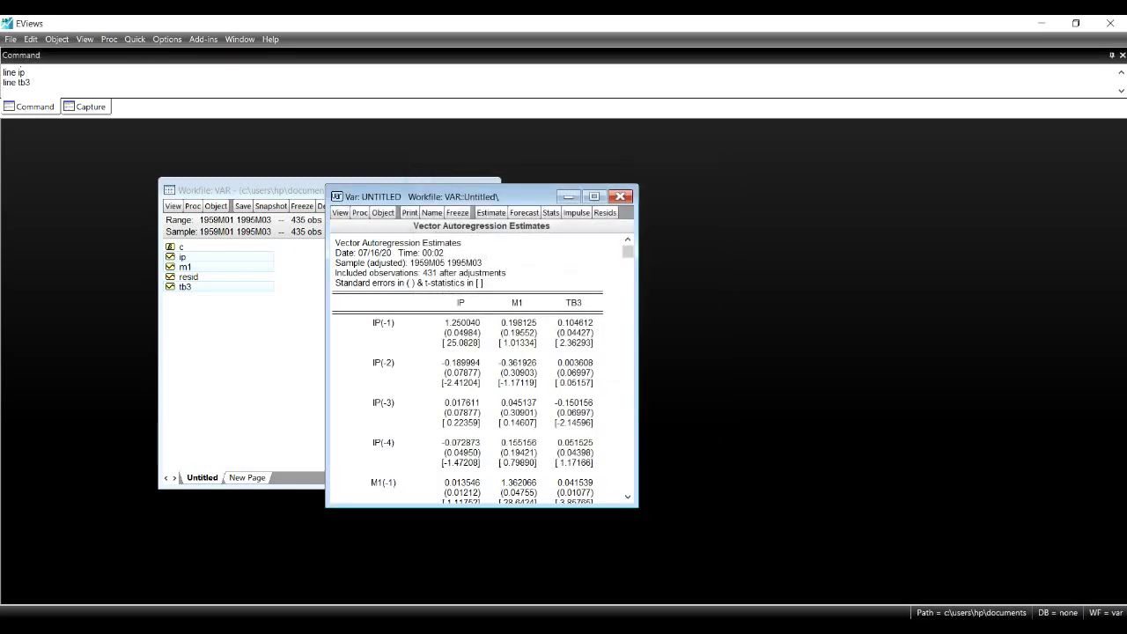
Lengthen the VAR estimates window and look through the lagged IP, M1 and TB3 coefficients down to the constant
drag(482, 197, 492, 151)
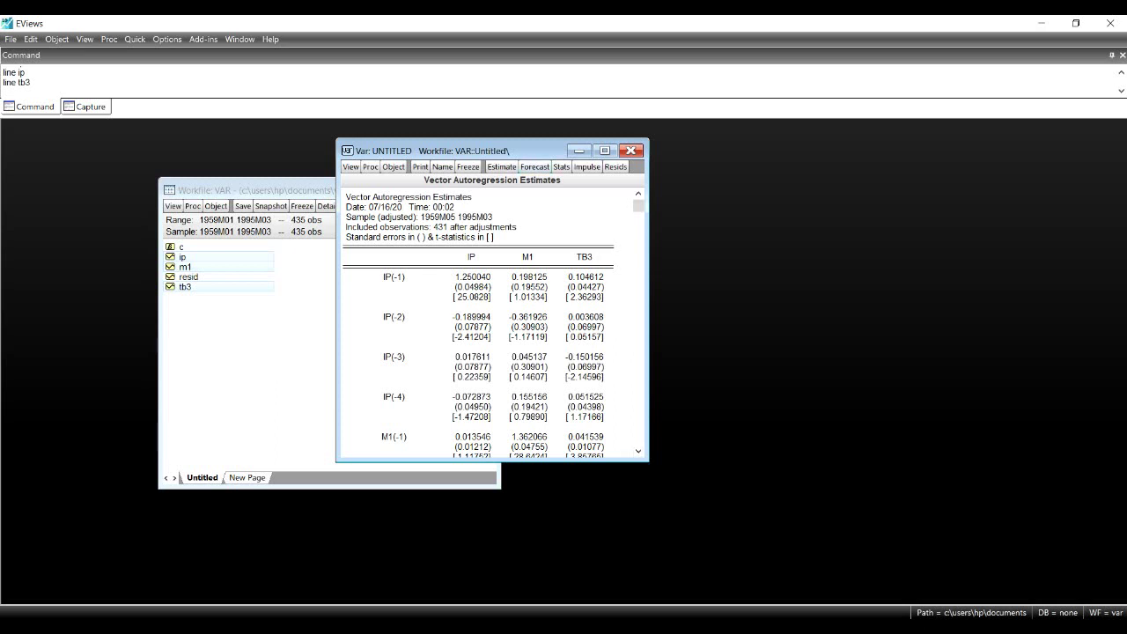
mouse_move(534, 151)
mouse_down()
mouse_move(532, 117)
mouse_move(532, 153)
mouse_up()
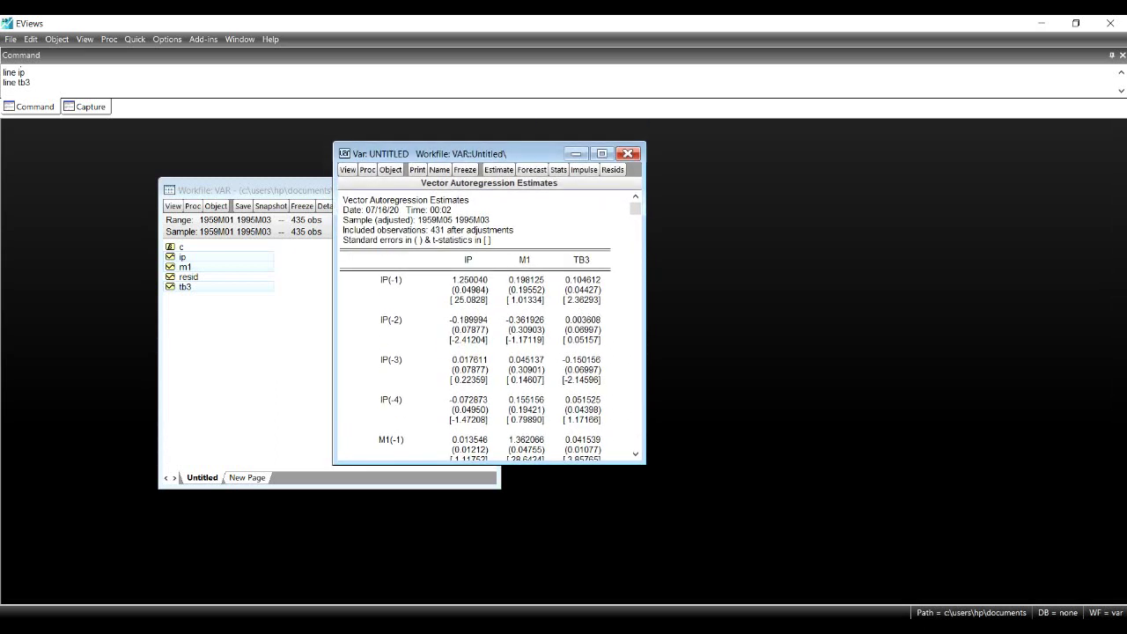
drag(489, 463, 488, 585)
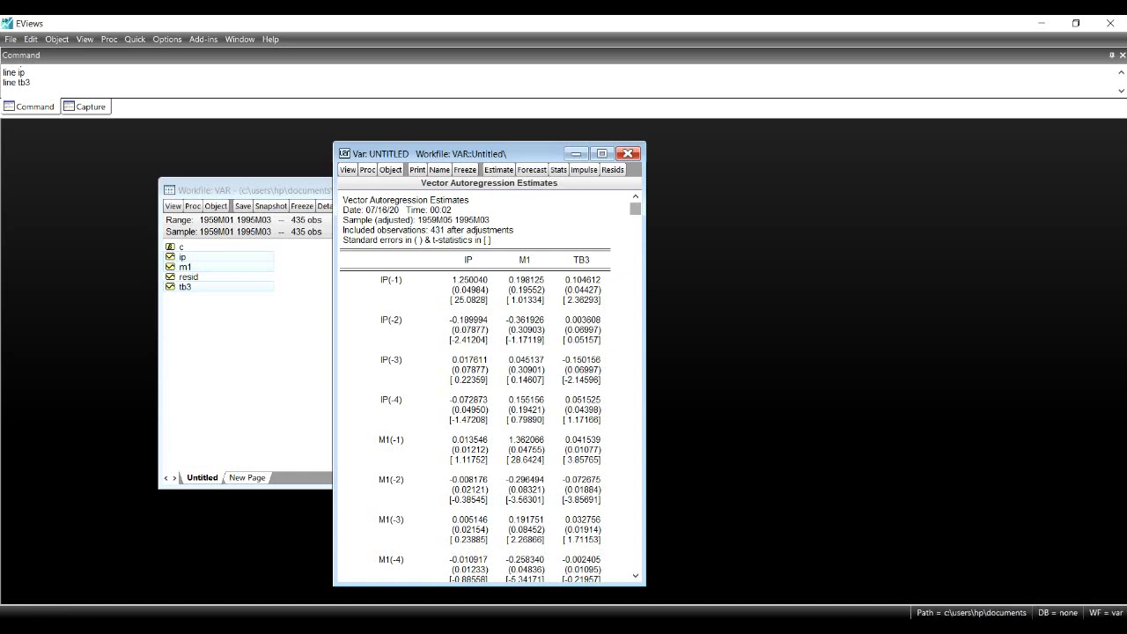
scroll(490, 386, down, 4)
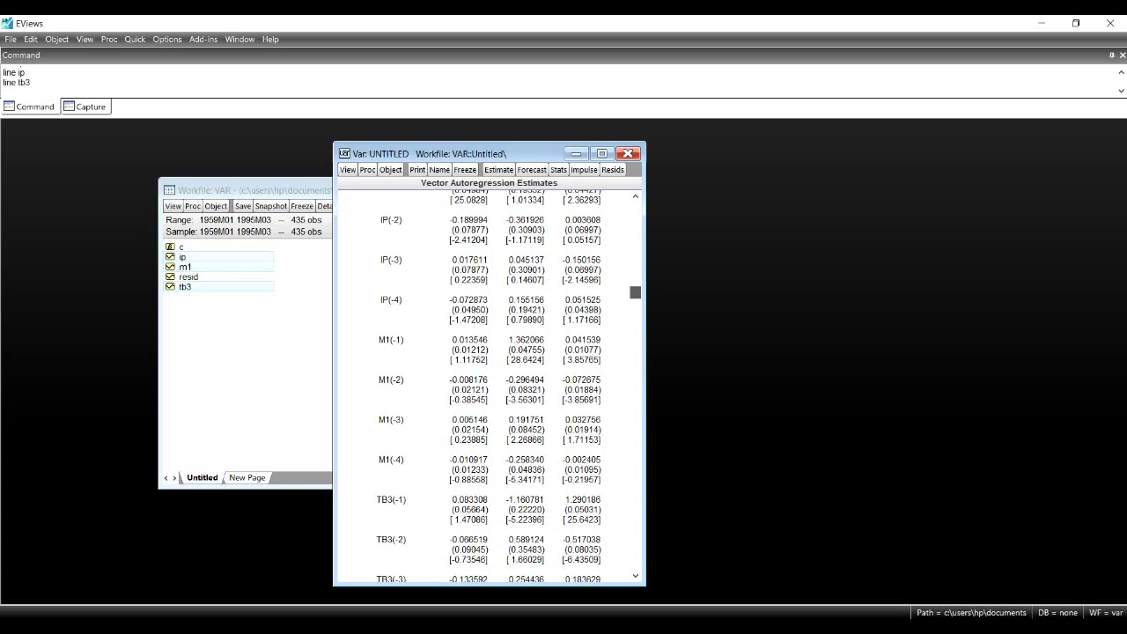
scroll(490, 386, down, 3)
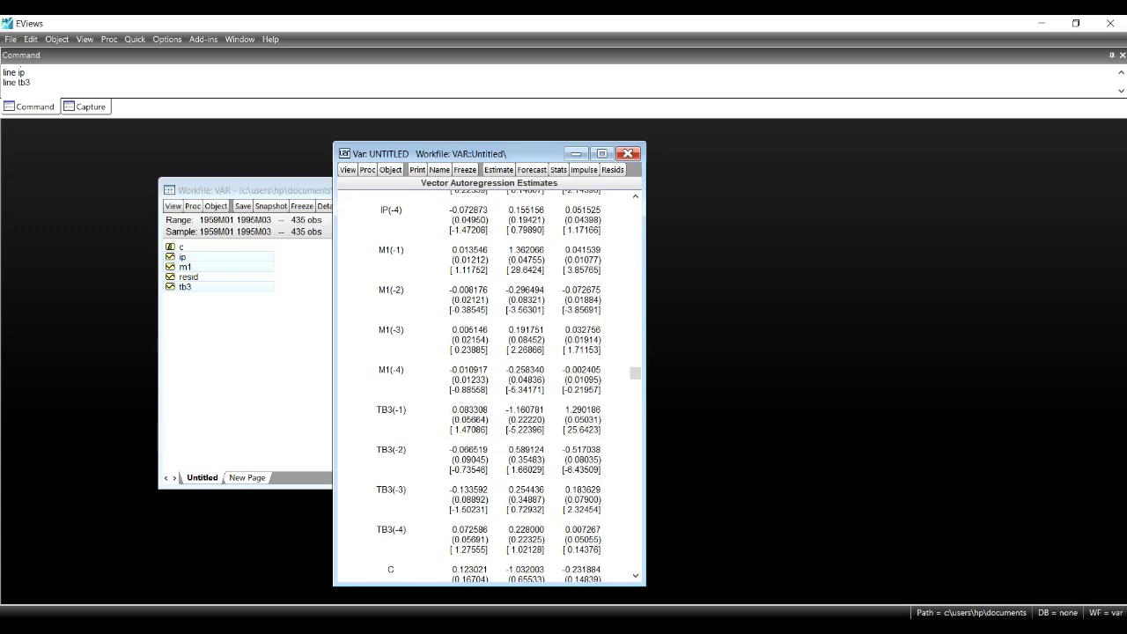
scroll(491, 386, up, 4)
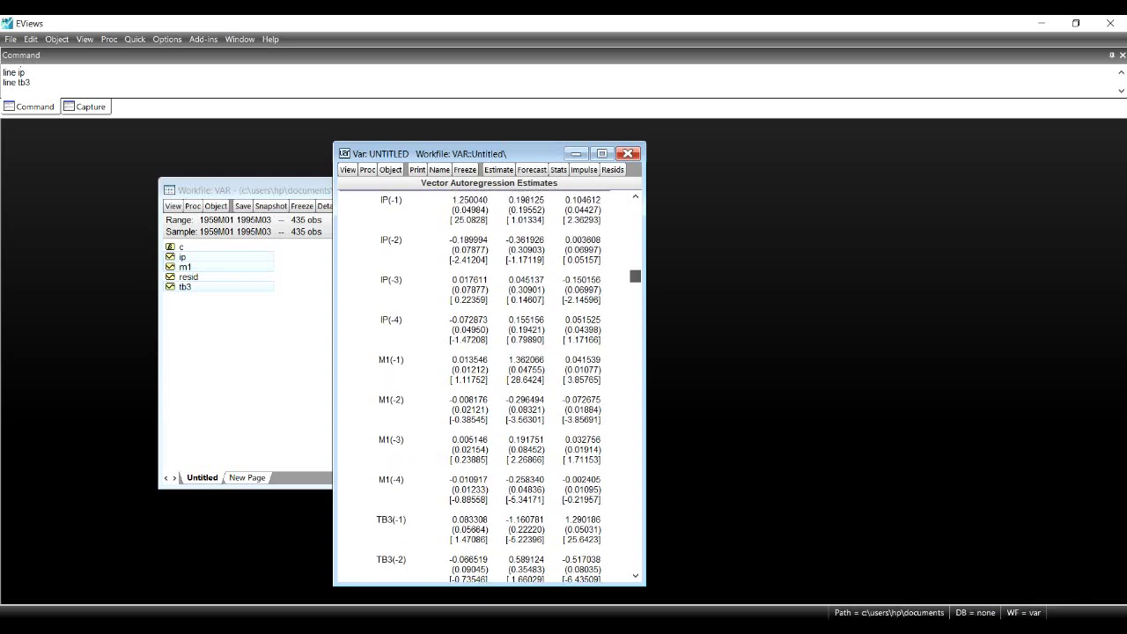
scroll(490, 387, up, 3)
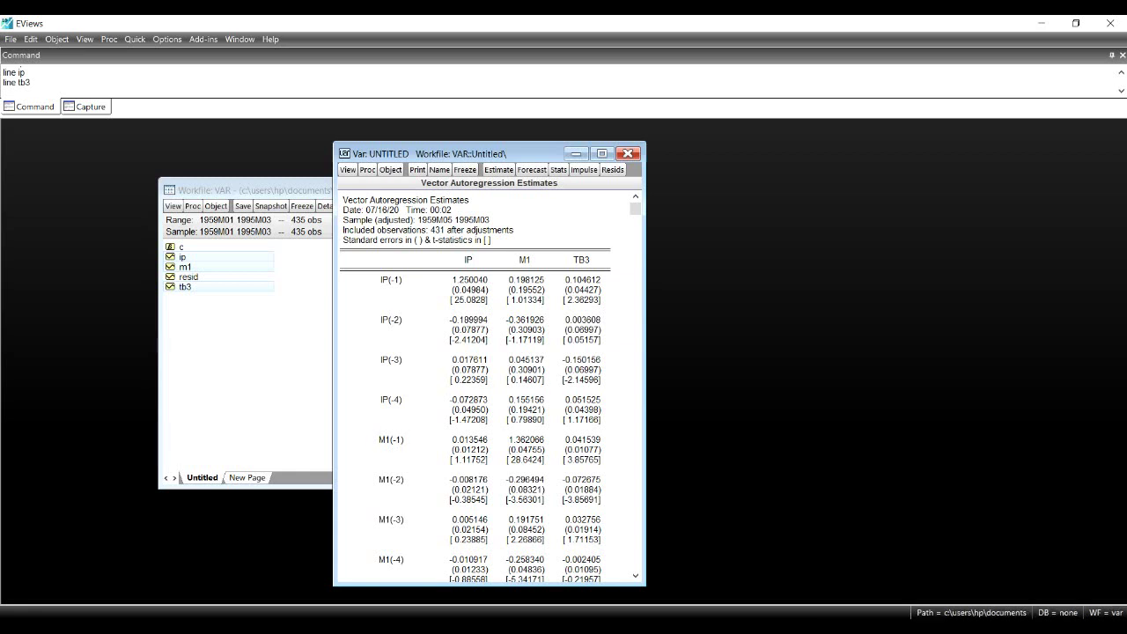
Examine the own first-lag coefficients and t-statistics in the IP, M1 and TB3 equations of the levels VAR
click(467, 299)
click(468, 280)
click(525, 459)
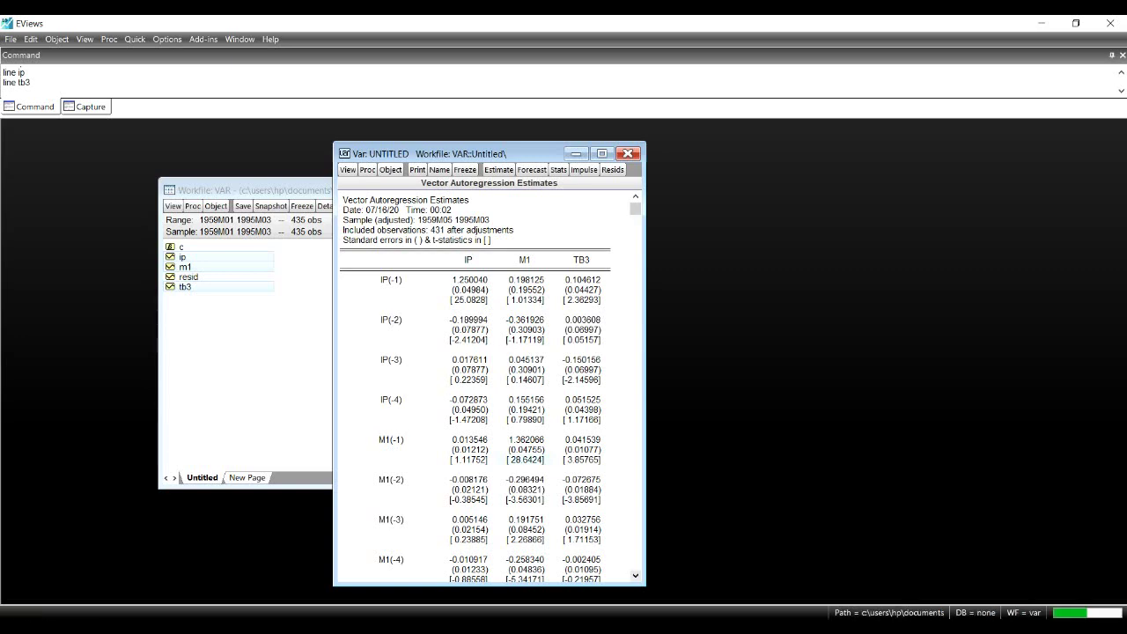
scroll(491, 388, down, 1)
scroll(490, 387, down, 4)
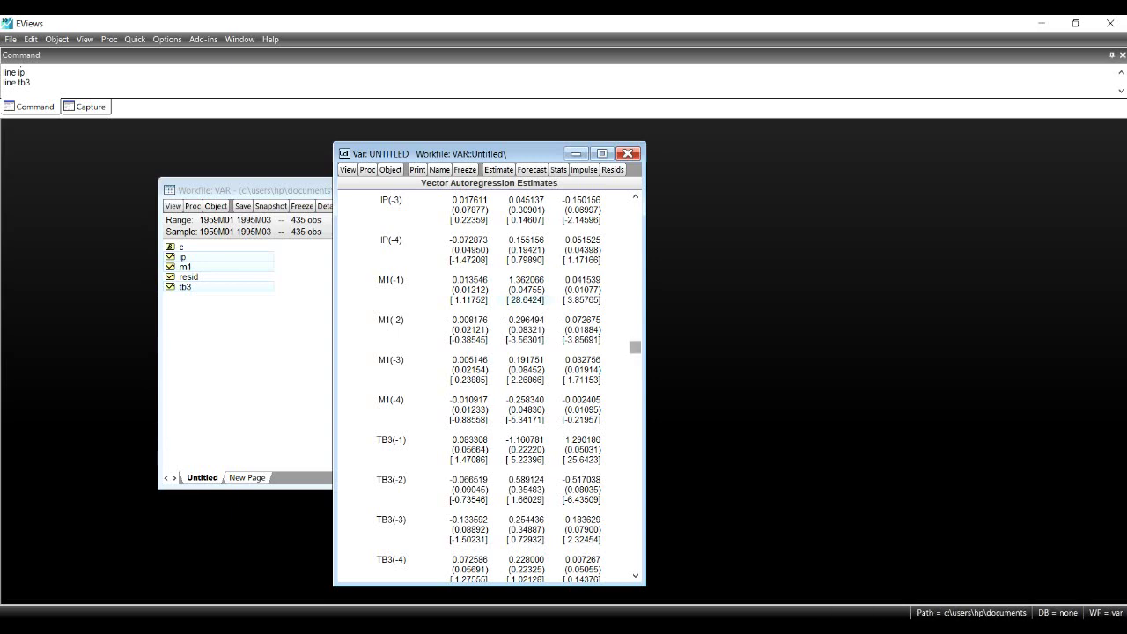
scroll(489, 388, down, 3)
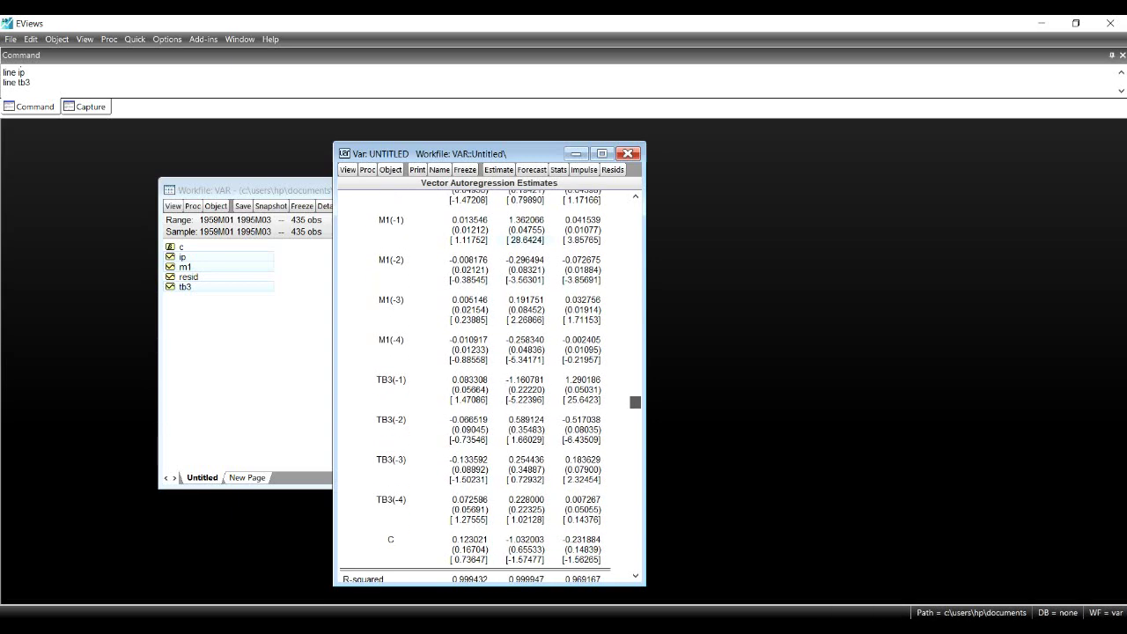
scroll(489, 387, up, 10)
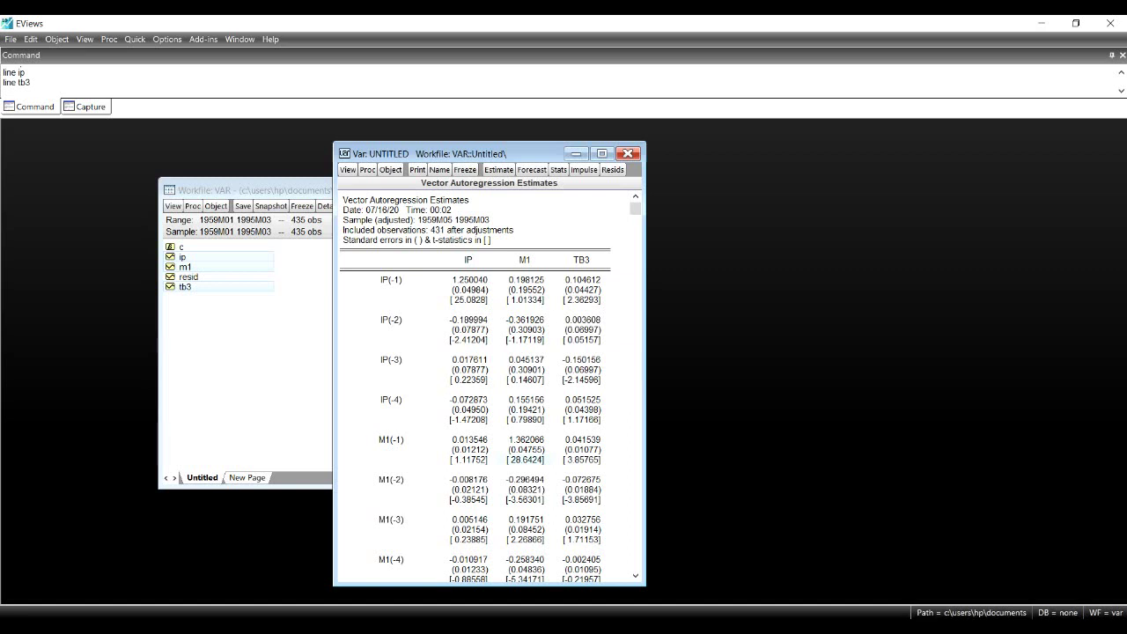
Re-estimate the VAR in first differences with endogenous variables d(ip) d(m1) d(tb3), and save the workfile
click(498, 170)
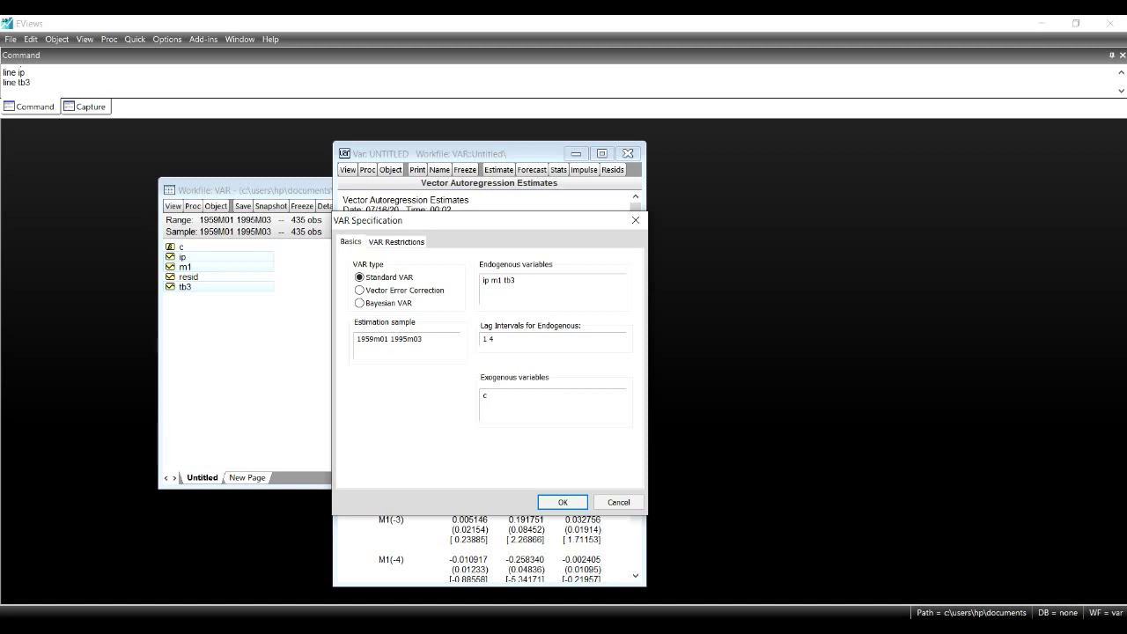
text(d(ip) d(m1) d()
click(561, 502)
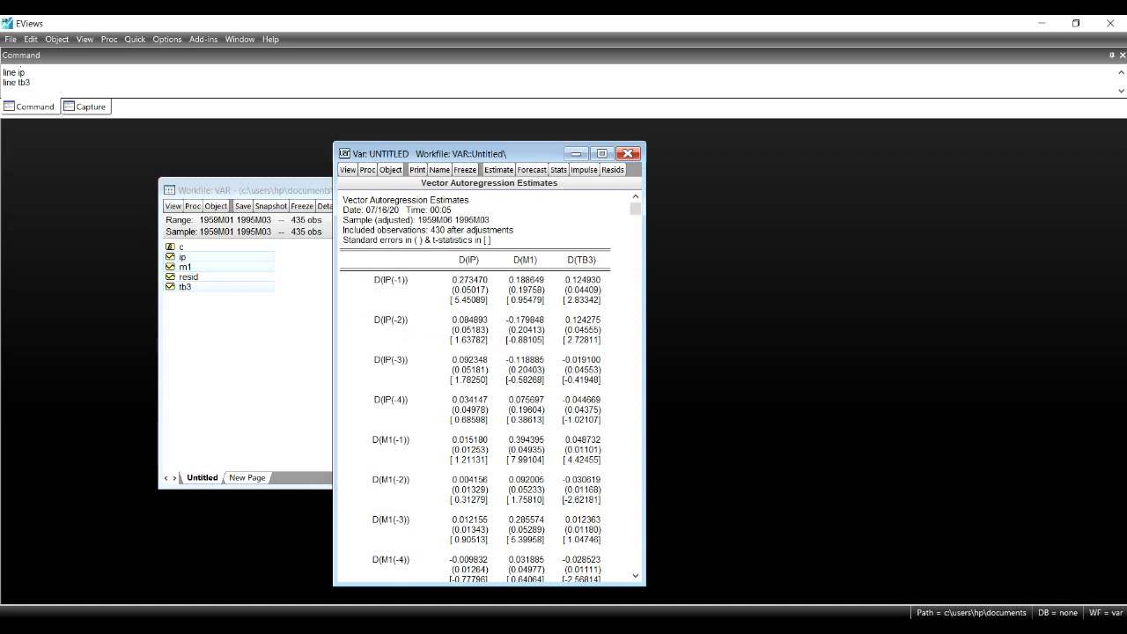
click(468, 260)
key(ctrl+s)
Examine the own first-lag coefficients and t-statistics in the D(IP), D(M1) and D(TB3) equations of the differenced VAR
click(469, 299)
click(468, 279)
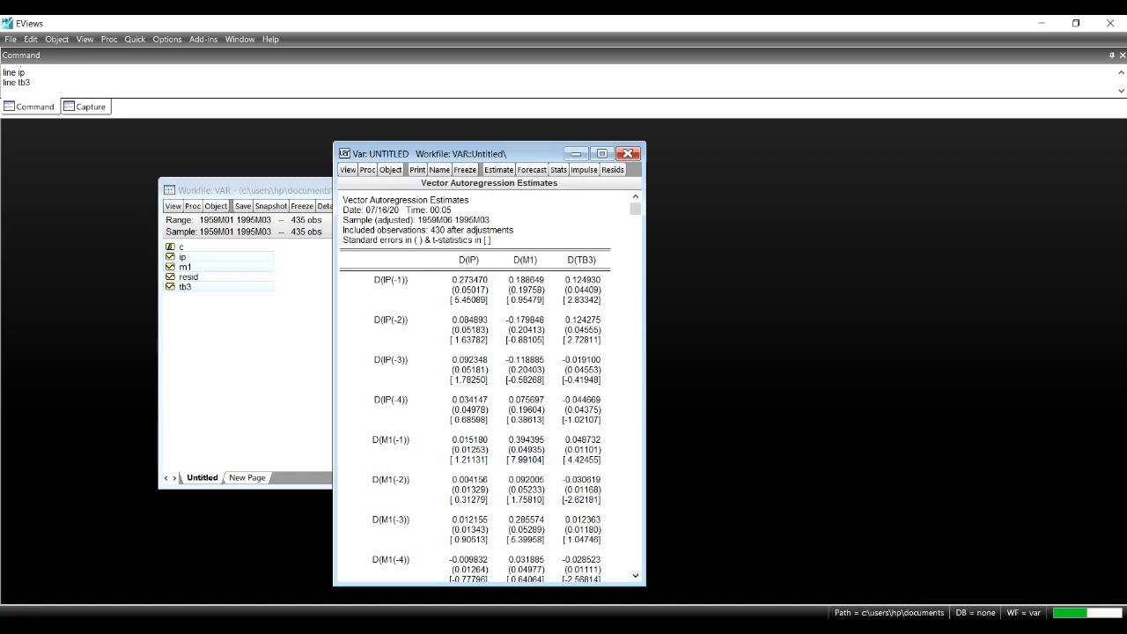
click(635, 575)
click(635, 575)
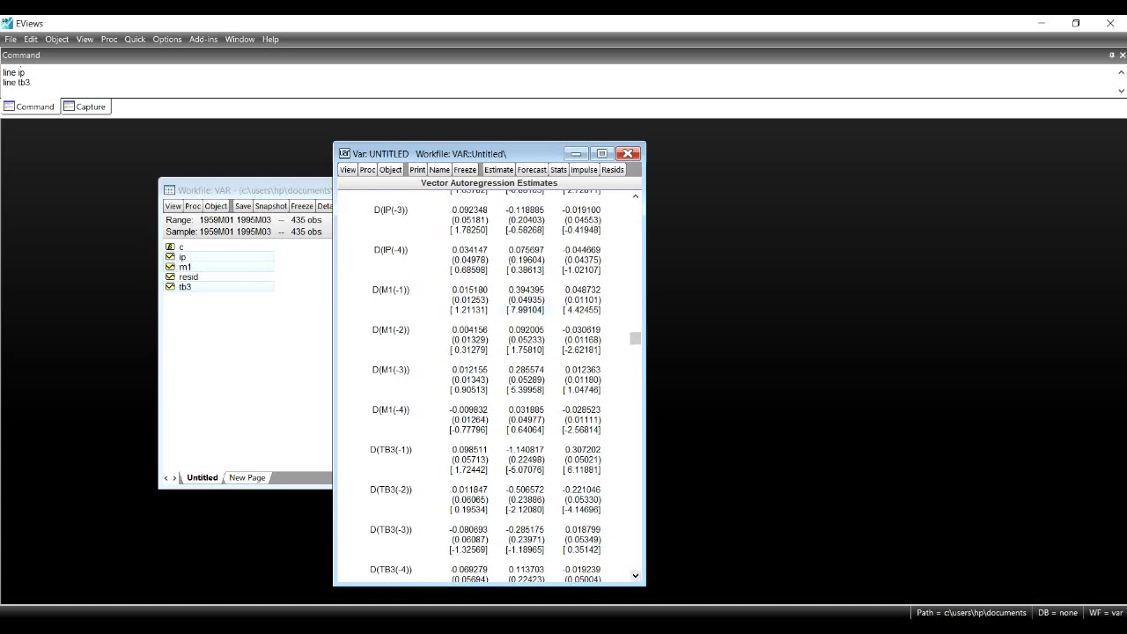
click(635, 574)
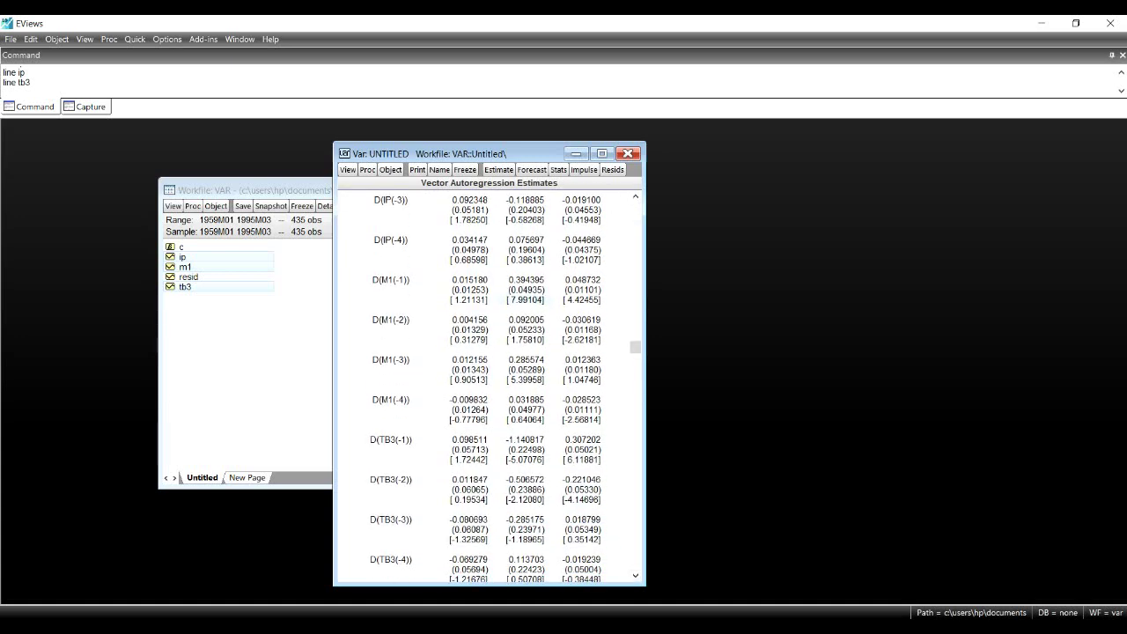
click(581, 439)
click(582, 459)
drag(635, 347, 635, 209)
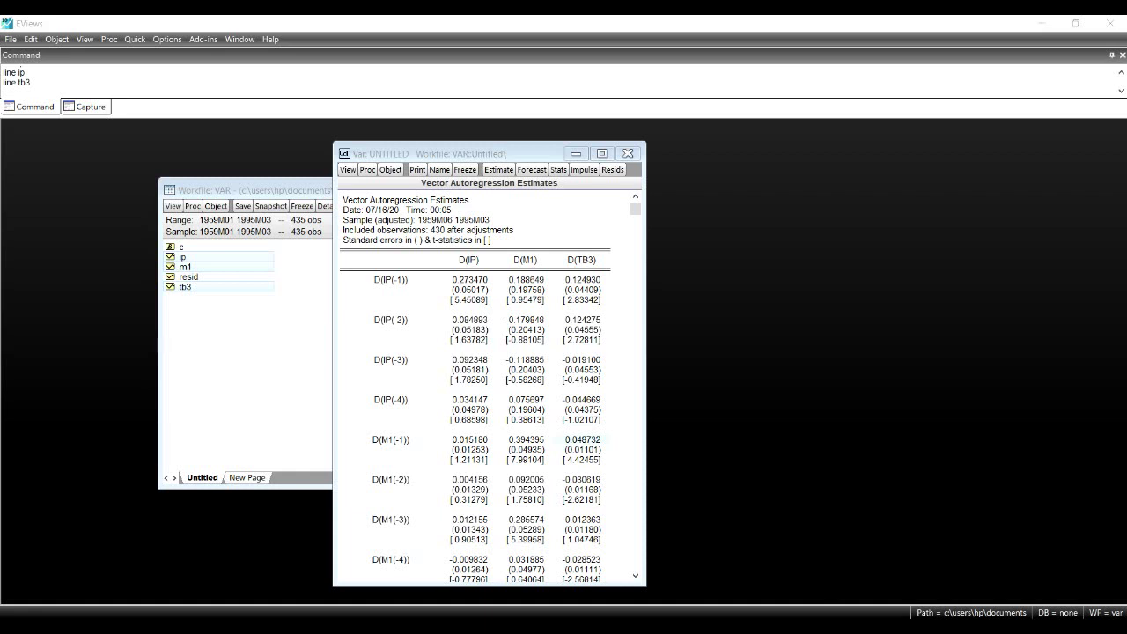
Check the D(IP) lag coefficients in the D(IP) equation and the t-statistics of D(IP) lags 1 to 4 in the D(TB3) equation
click(469, 279)
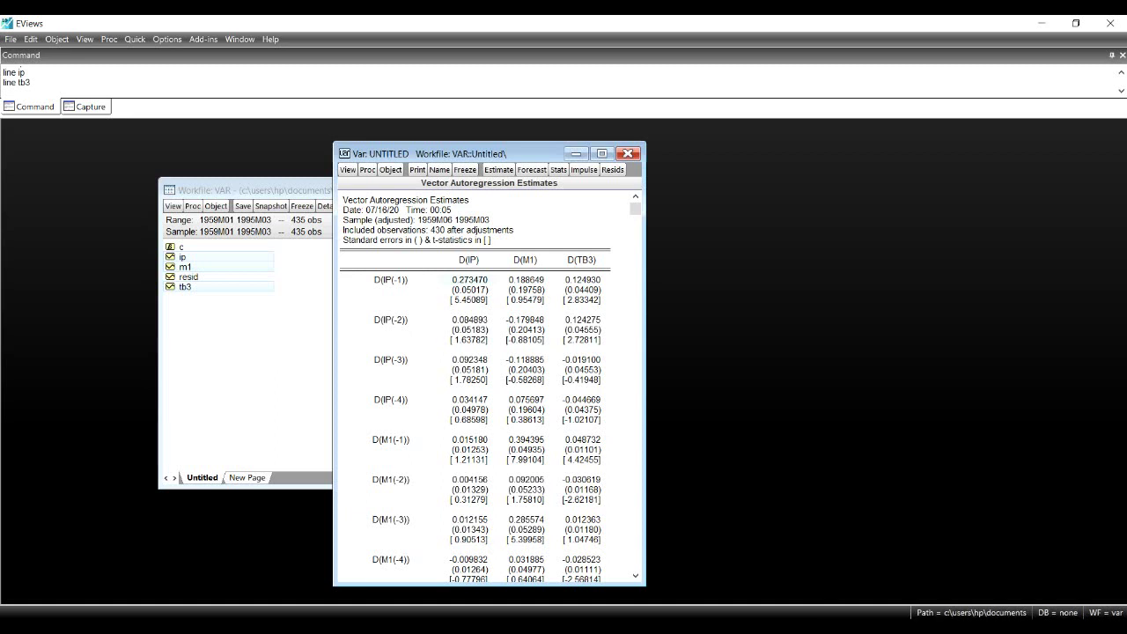
click(469, 319)
click(469, 379)
click(469, 360)
click(582, 299)
click(582, 339)
click(582, 380)
click(582, 419)
Examine the D(M1) and D(TB3) lag estimates further down the output, including the D(M1(-3)) coefficient in the D(M1) equation
click(635, 574)
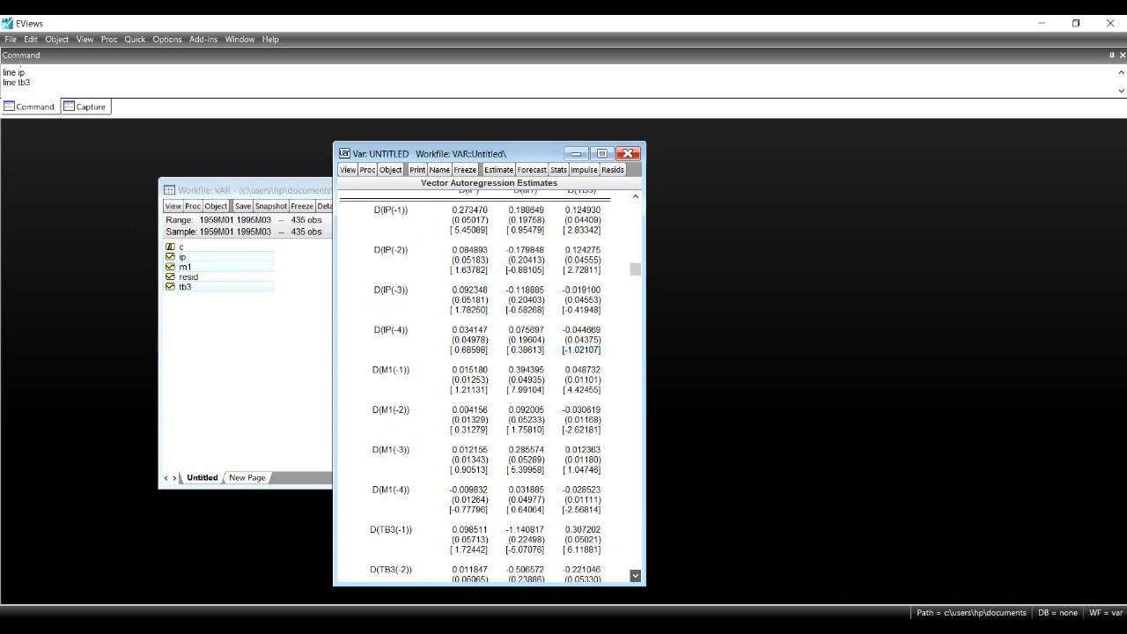
click(635, 575)
click(635, 575)
click(634, 574)
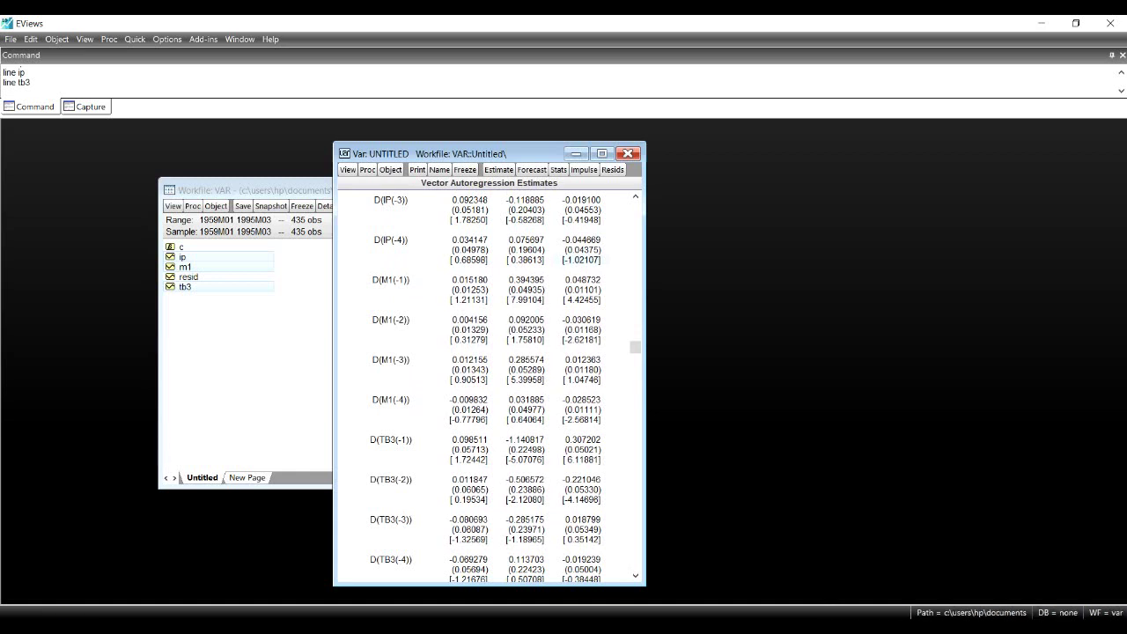
click(525, 359)
scroll(490, 388, up, 3)
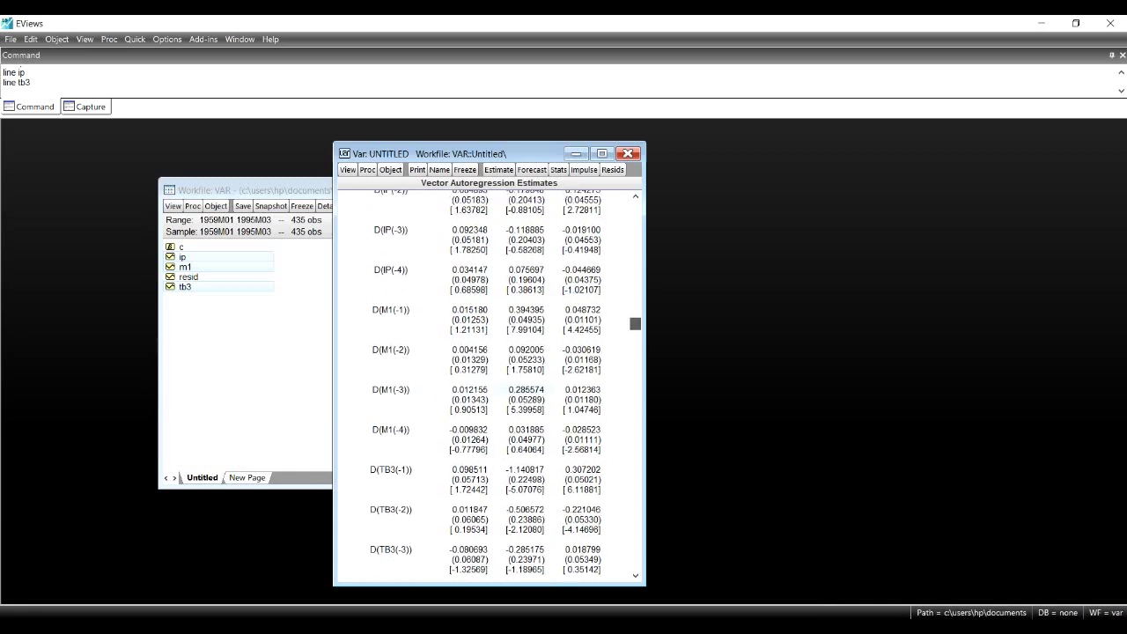
Examine the D(M1) and D(TB3) lag coefficients and t-statistics through to the constant in the differenced VAR output
scroll(490, 387, up, 2)
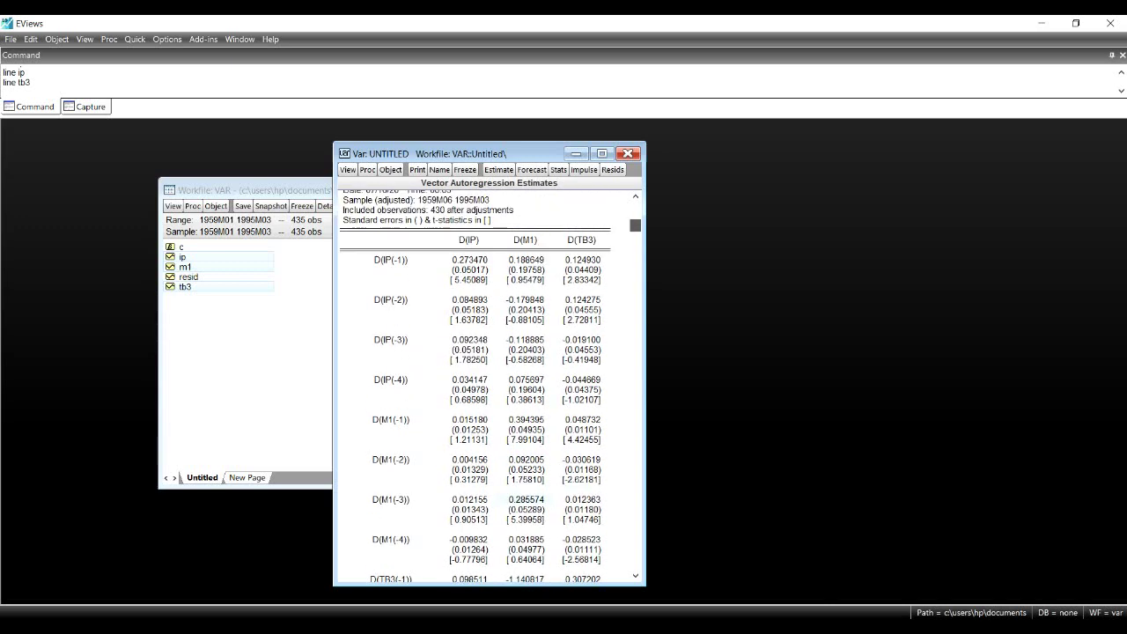
scroll(490, 387, down, 3)
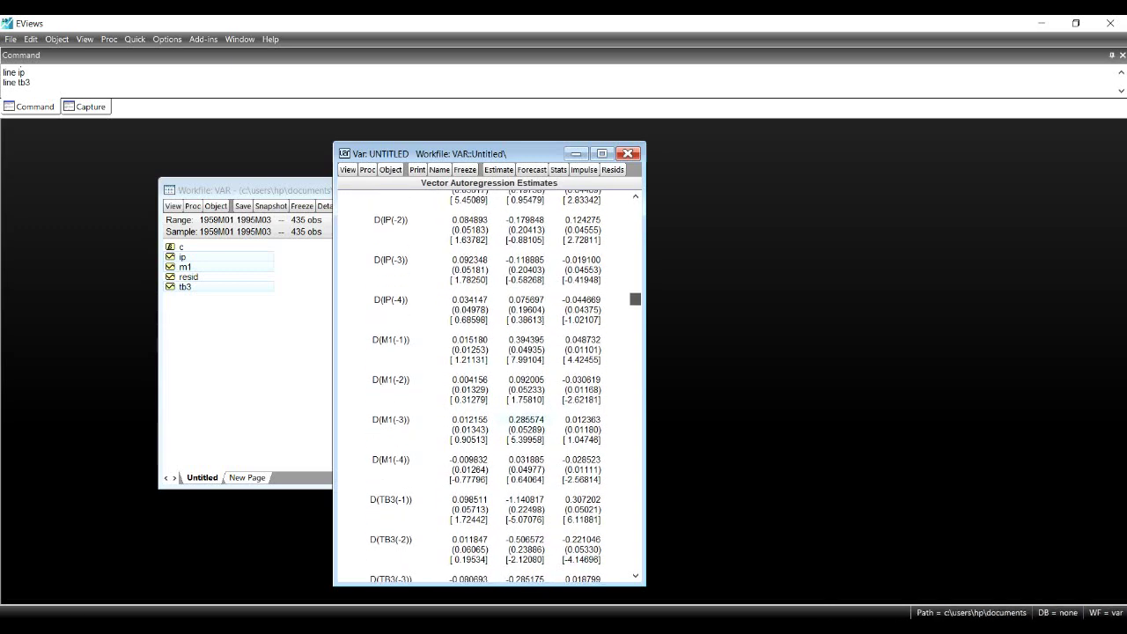
scroll(489, 388, down, 1)
drag(635, 300, 635, 304)
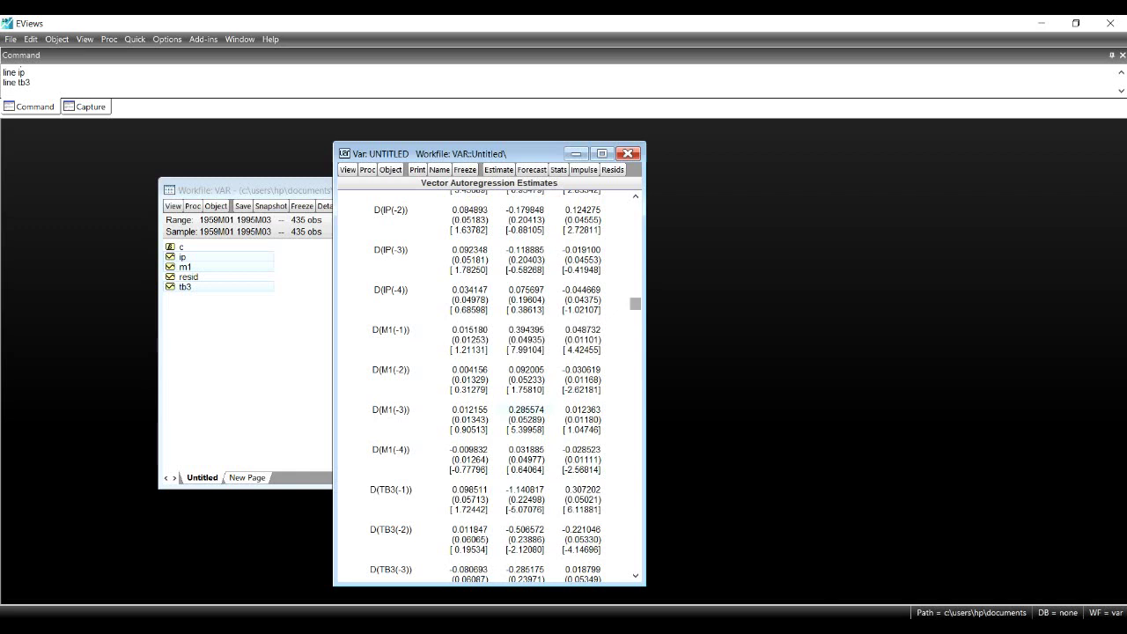
scroll(489, 387, down, 1)
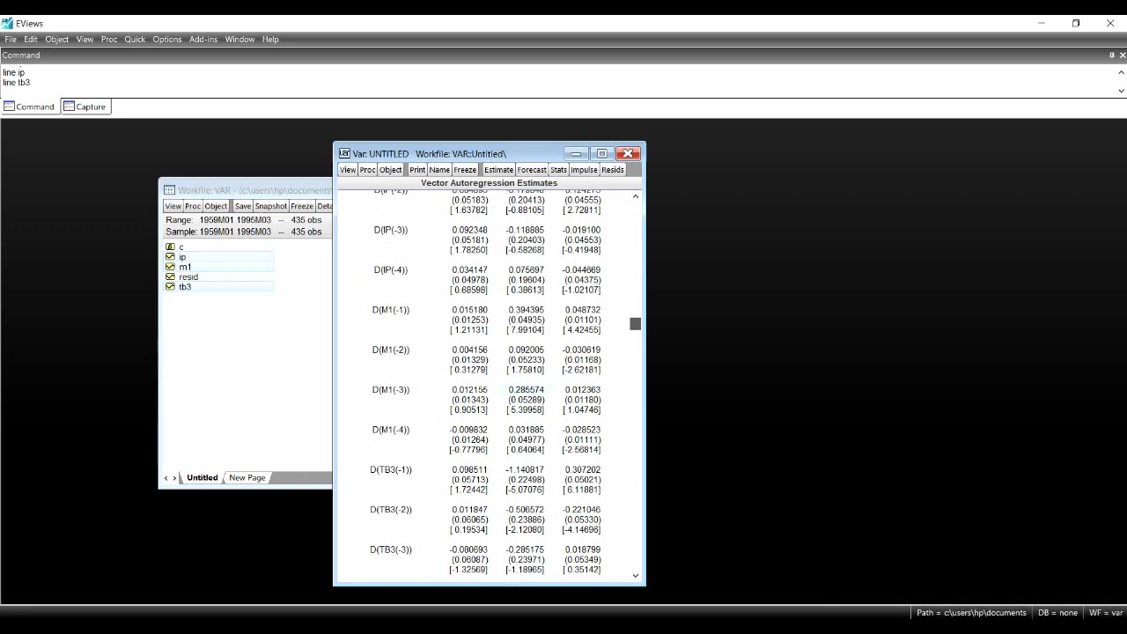
scroll(490, 387, down, 1)
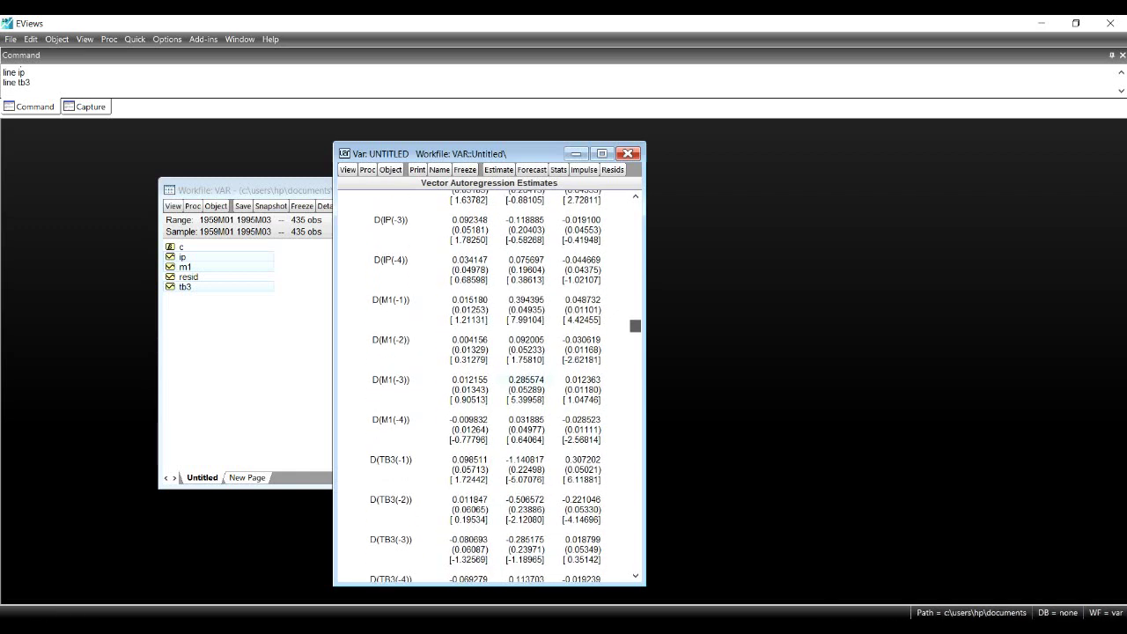
scroll(489, 387, down, 3)
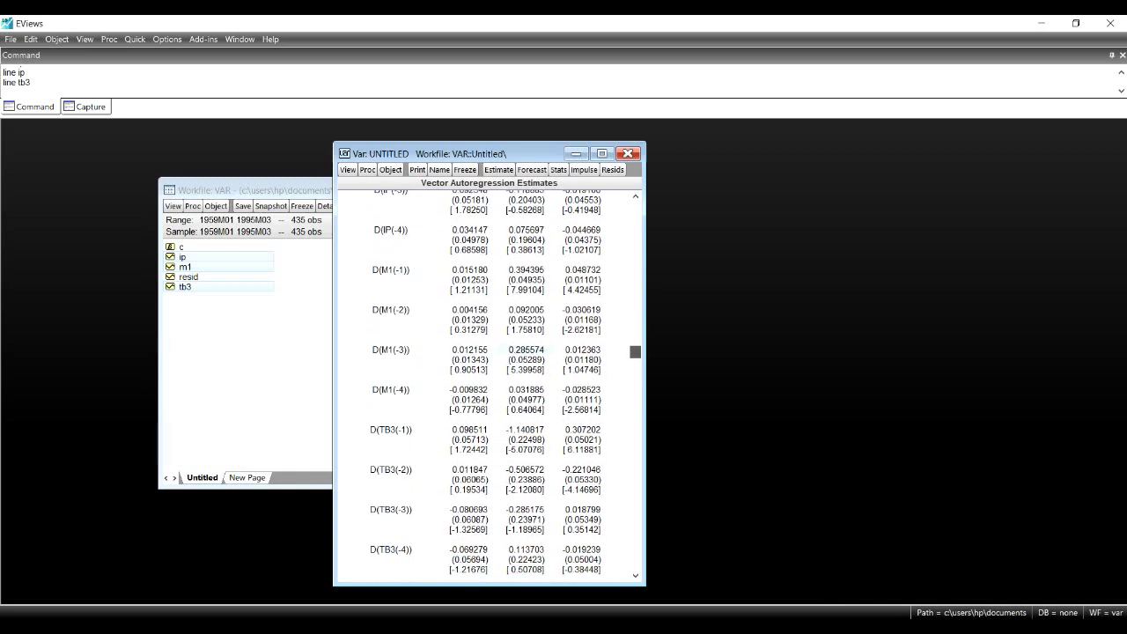
scroll(490, 387, down, 3)
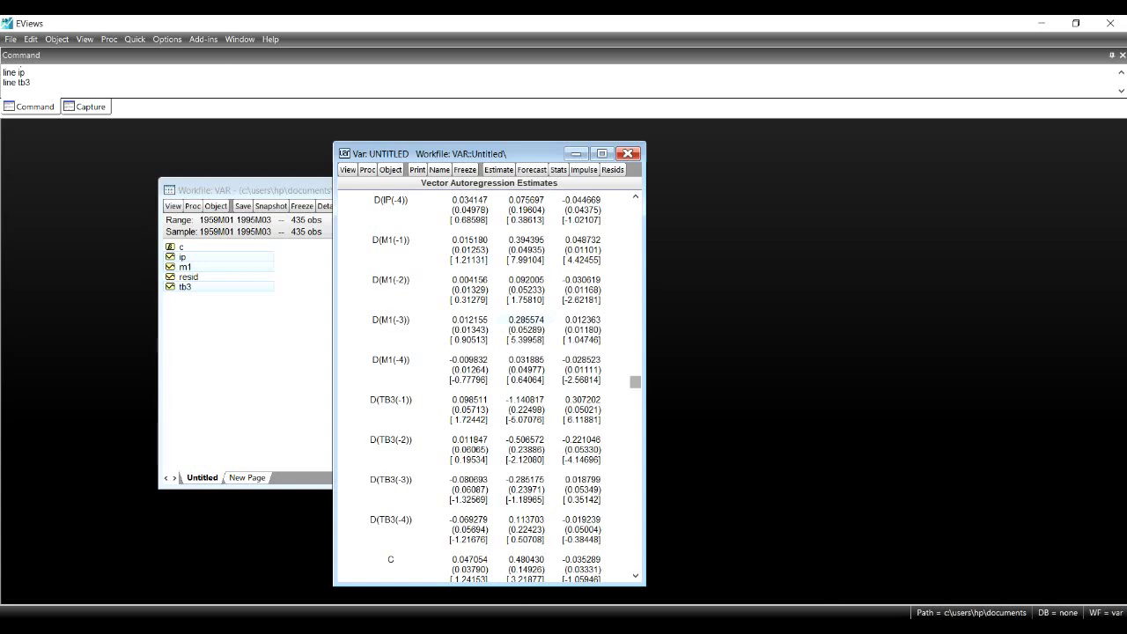
scroll(490, 387, down, 2)
scroll(490, 388, down, 1)
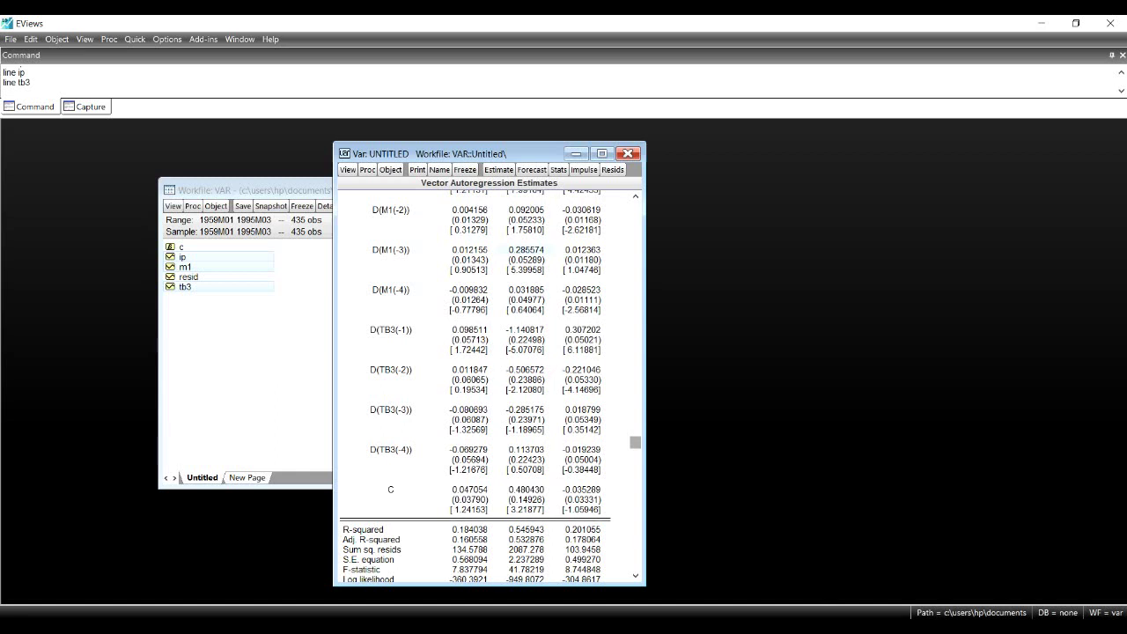
scroll(491, 388, up, 3)
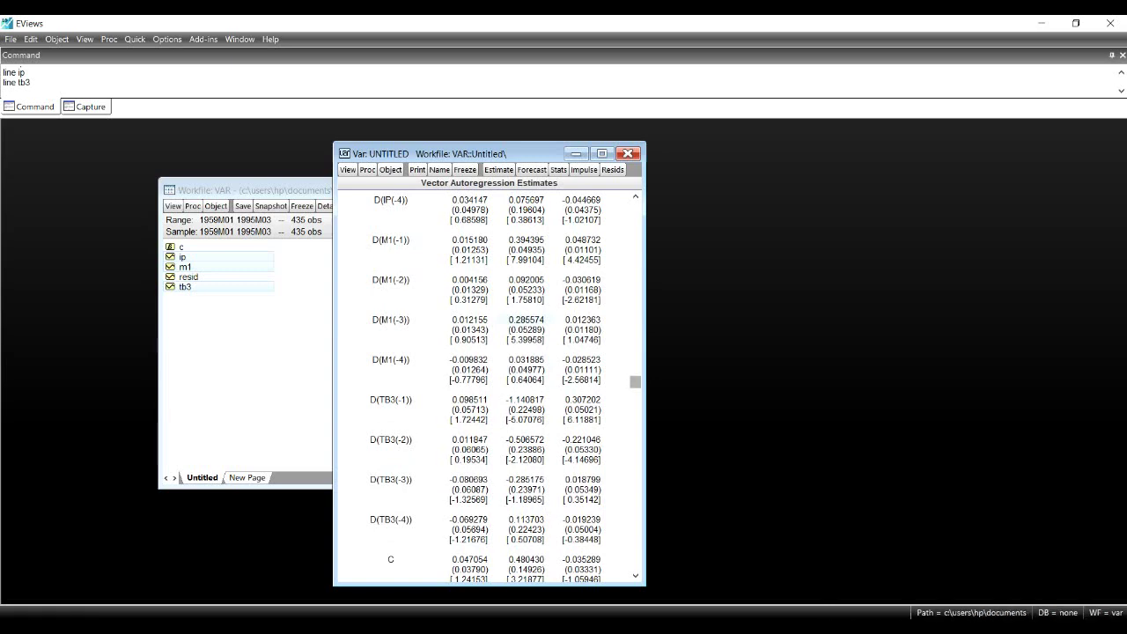
scroll(491, 387, up, 9)
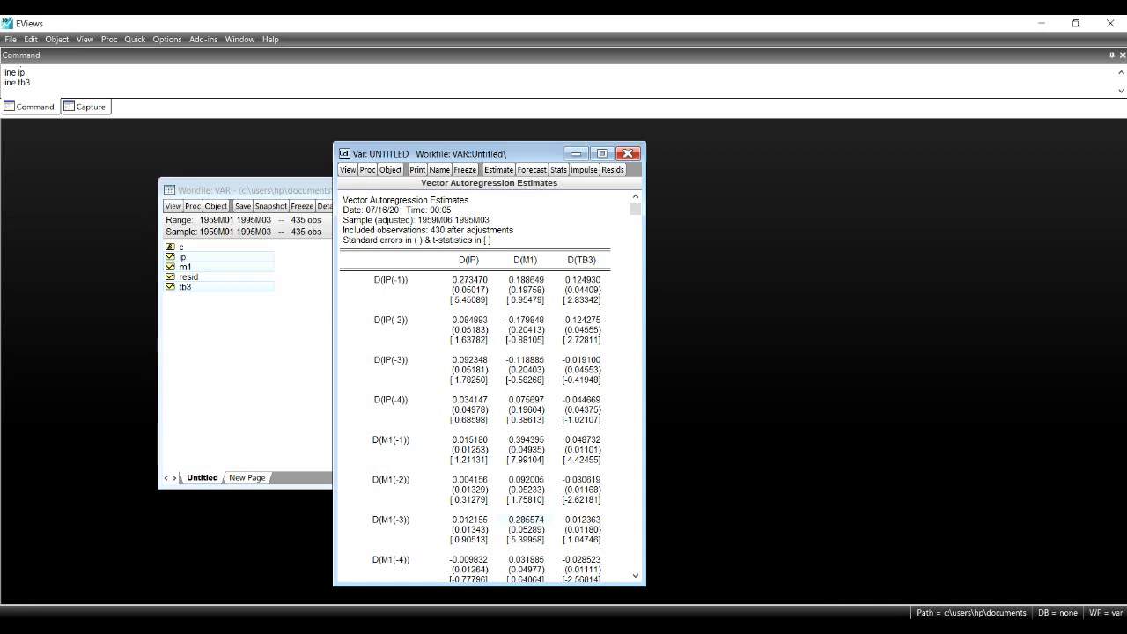
Run the lag length criteria for the differenced VAR with 12 lags included
click(347, 169)
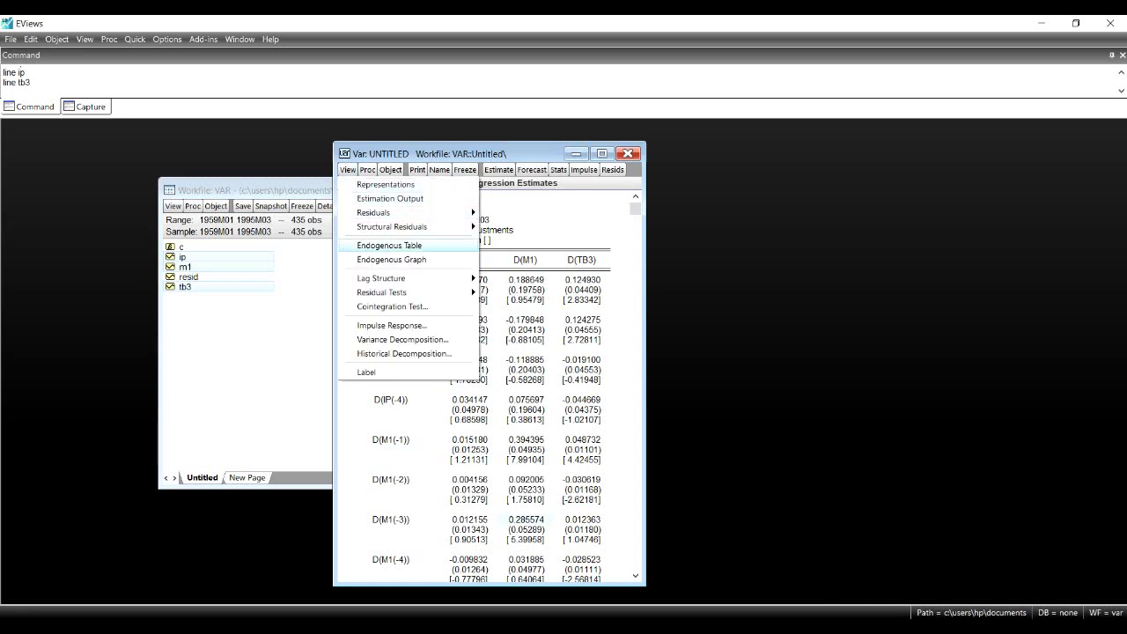
mouse_move(383, 279)
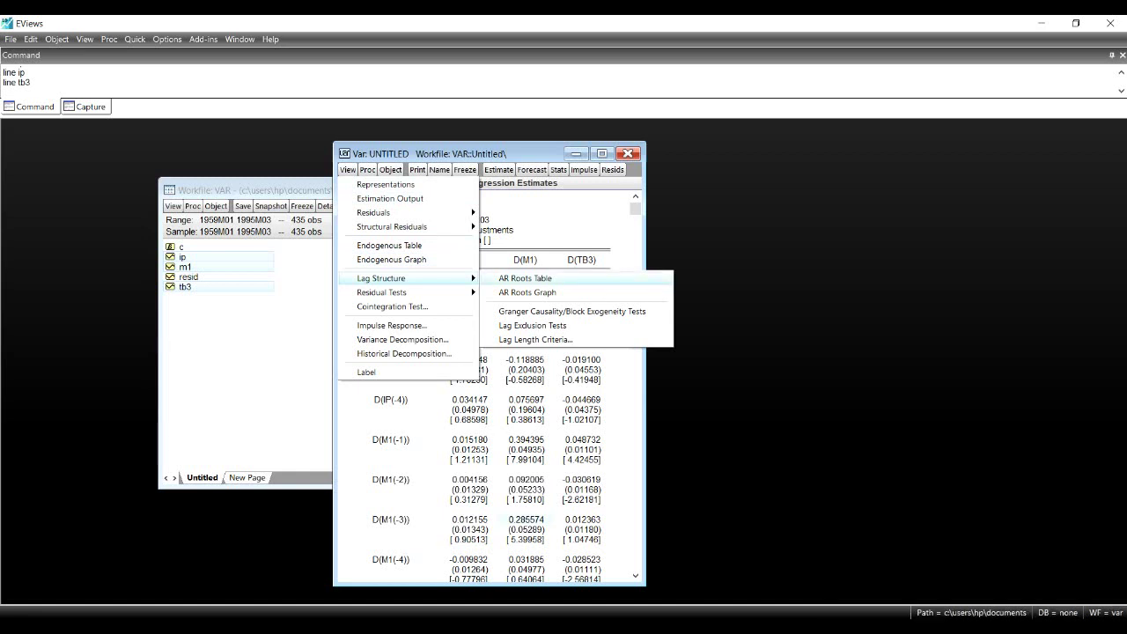
click(535, 339)
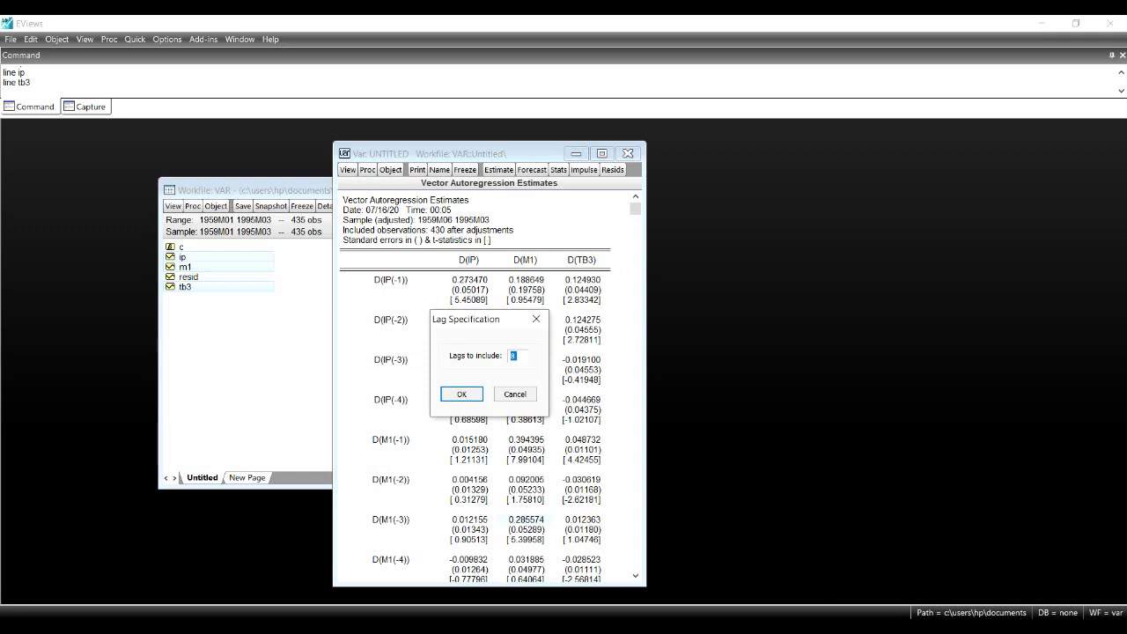
text(12)
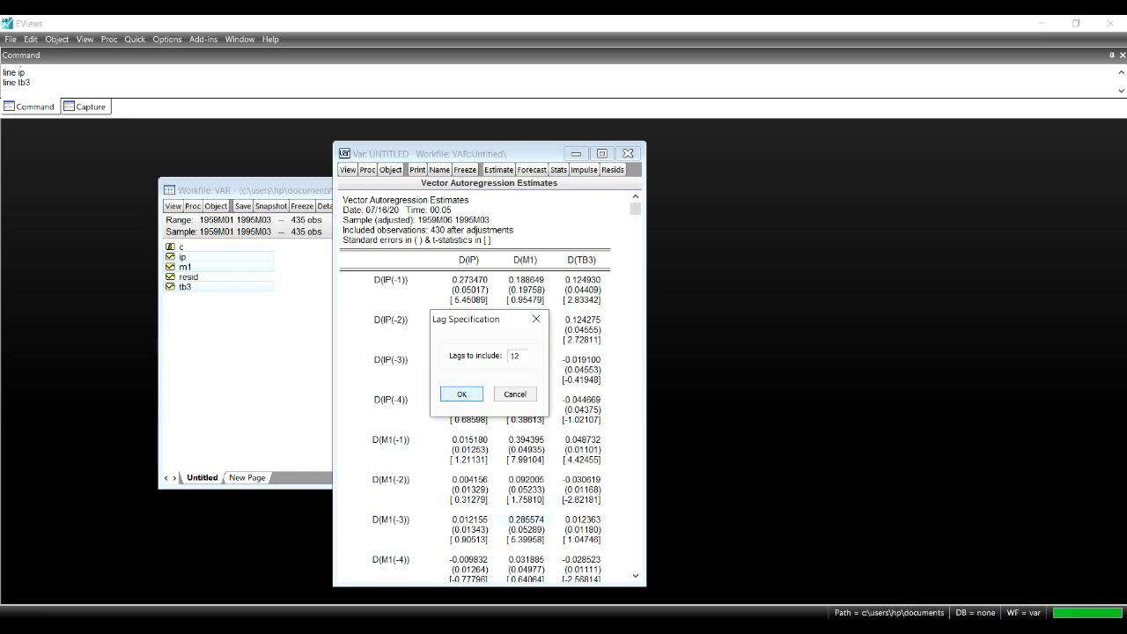
key(Return)
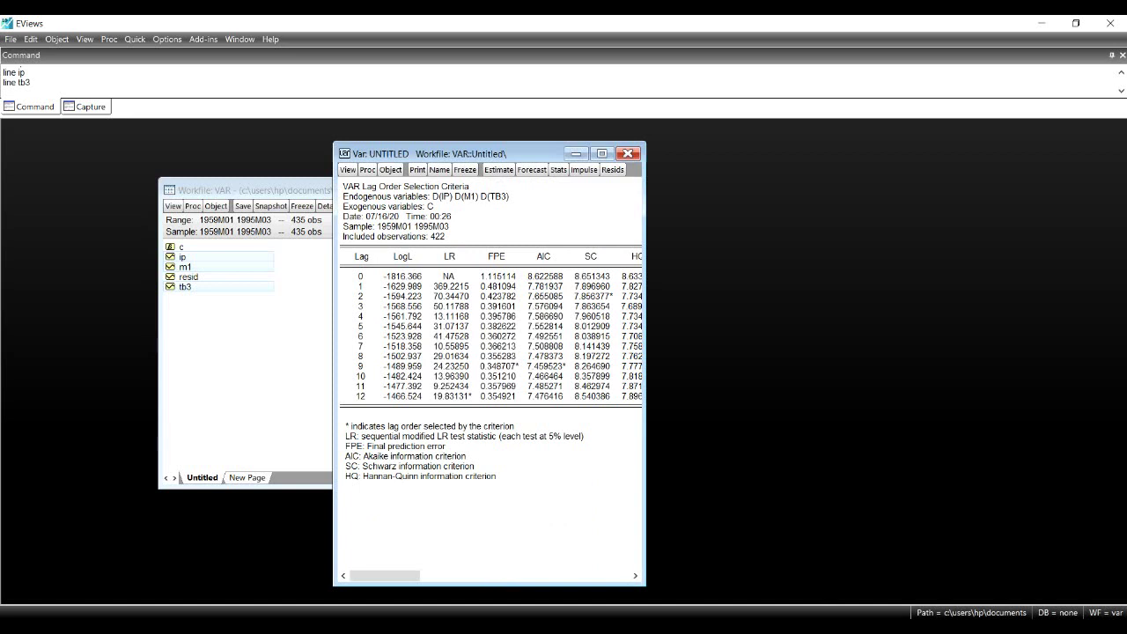
Widen the VAR window to show all lag selection criteria columns, and check the AIC value at lag 9
drag(645, 212, 780, 212)
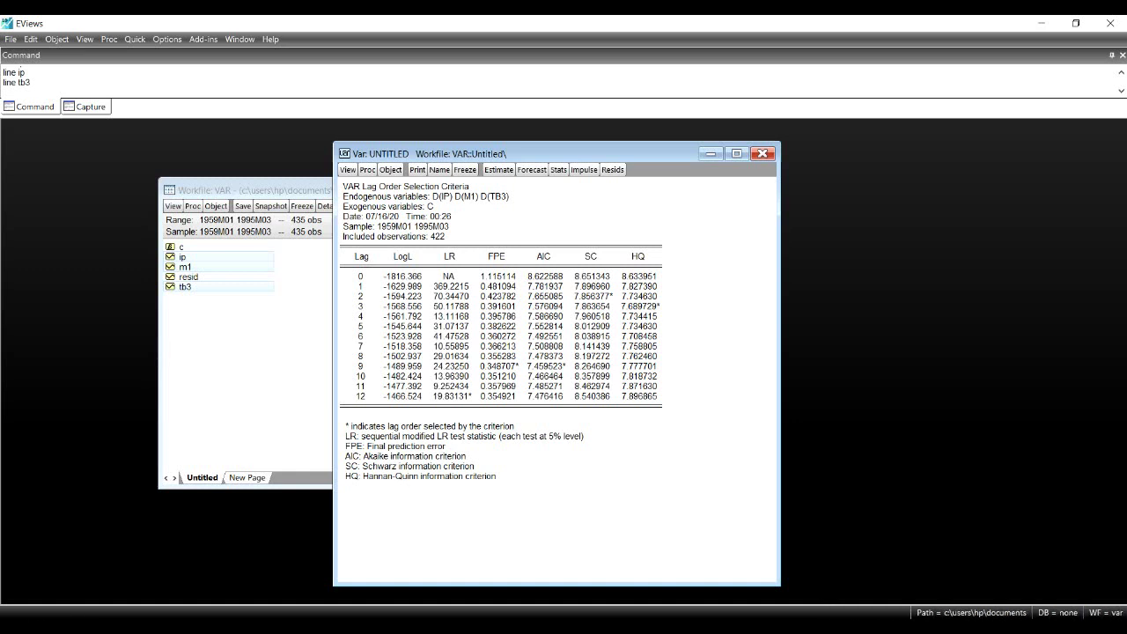
click(545, 366)
click(360, 366)
click(545, 365)
Re-estimate the differenced VAR with the endogenous lag interval set to 1 9
click(498, 169)
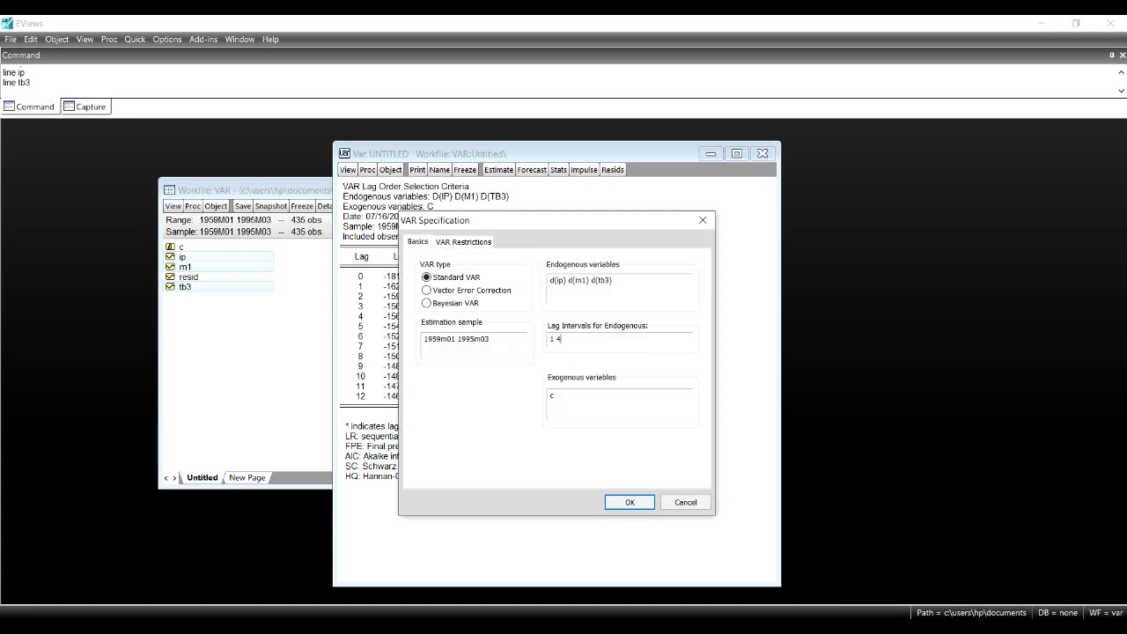
key(BackSpace)
text(9)
key(Return)
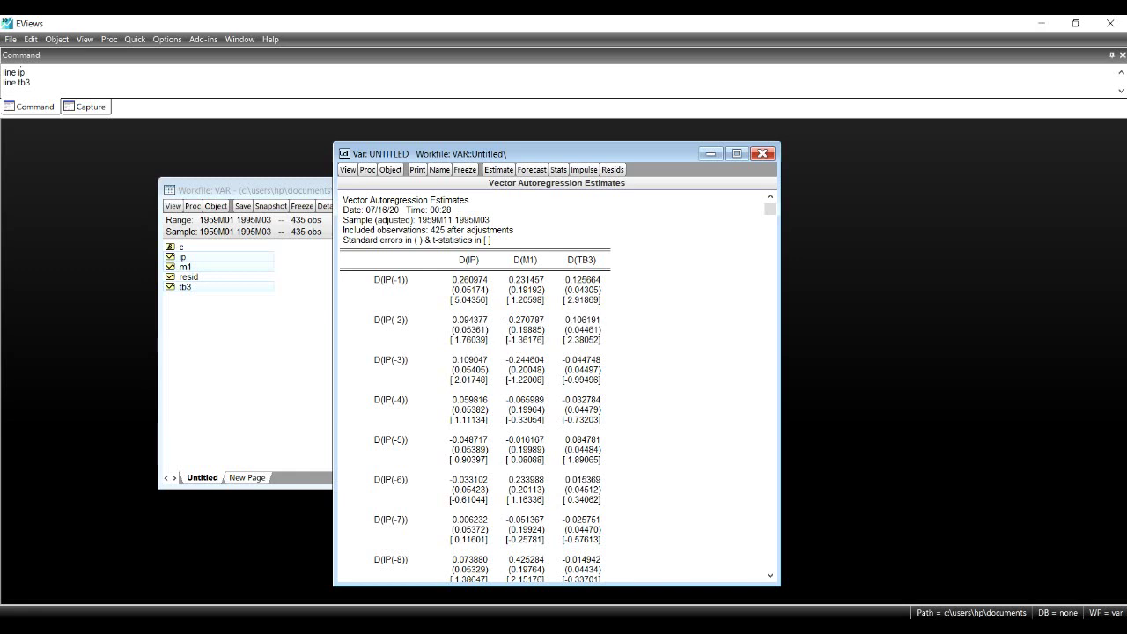
Examine the D(IP) lag coefficients and t-statistics in the nine-lag VAR output, including D(IP(-9)) in the D(TB3) equation
click(769, 575)
click(769, 575)
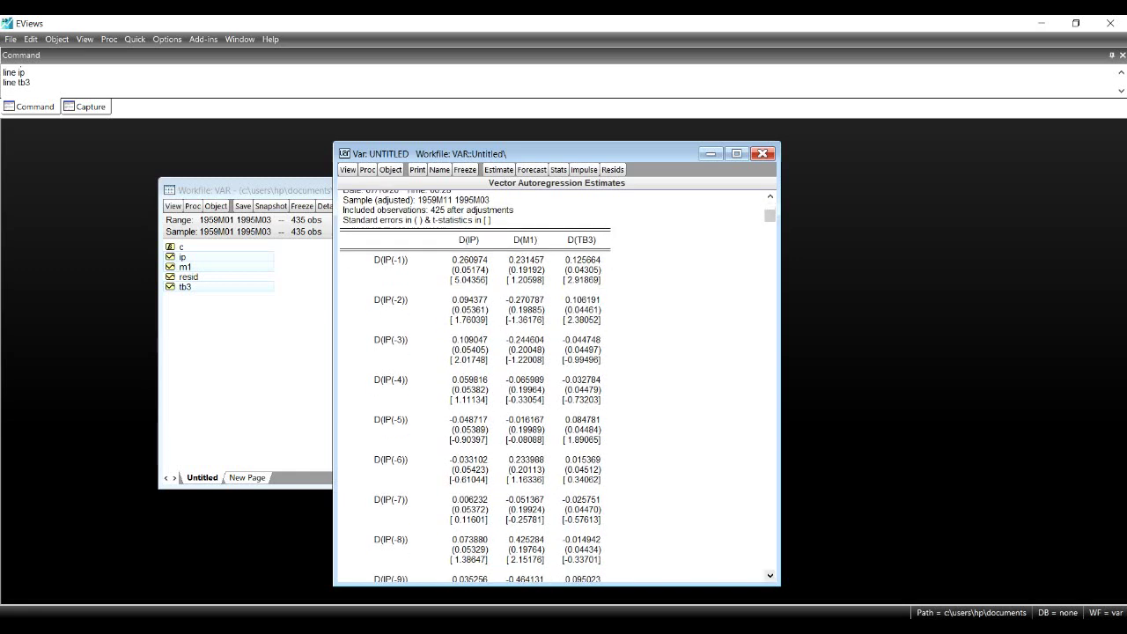
click(770, 575)
click(769, 575)
click(770, 575)
scroll(558, 386, down, 3)
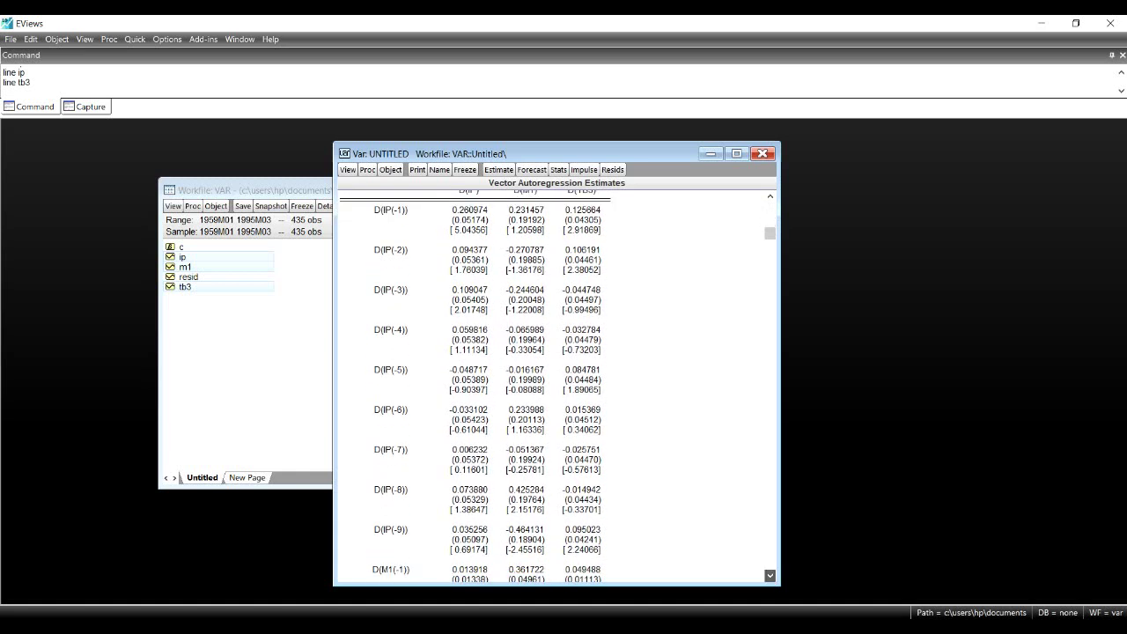
scroll(558, 387, down, 1)
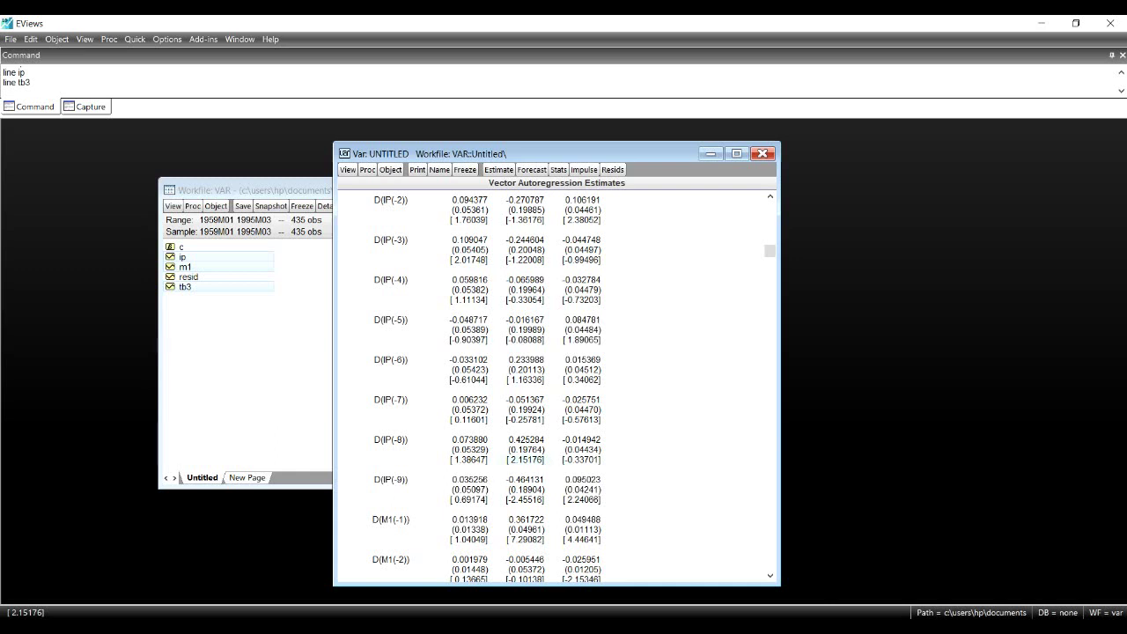
click(581, 500)
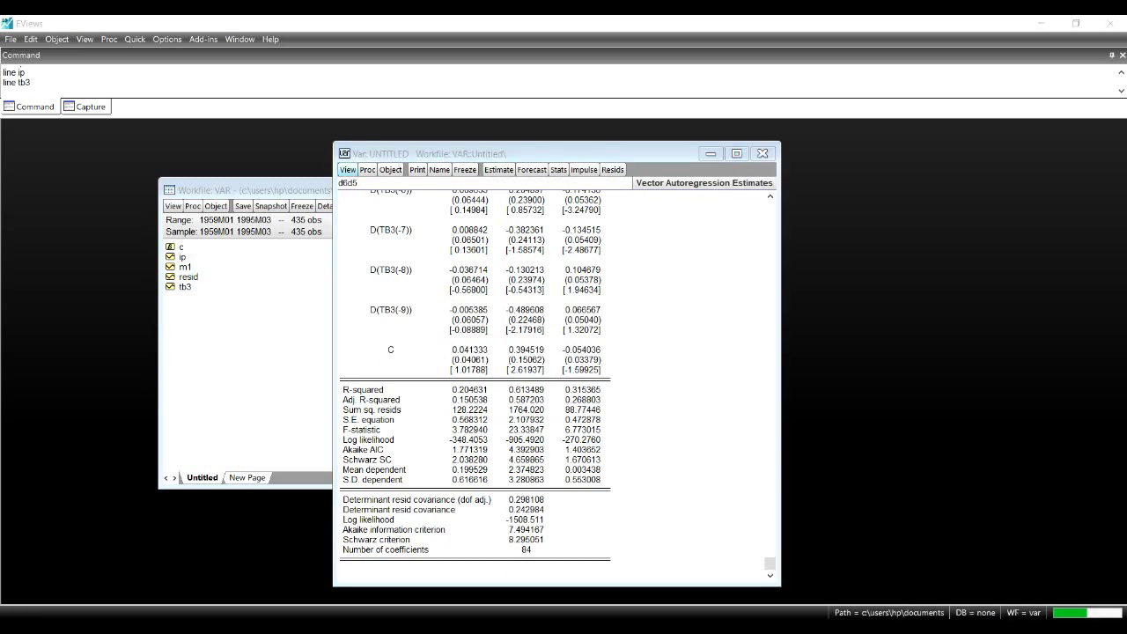
Run the residual Portmanteau autocorrelation test on the nine-lag VAR with 12 lags
click(347, 169)
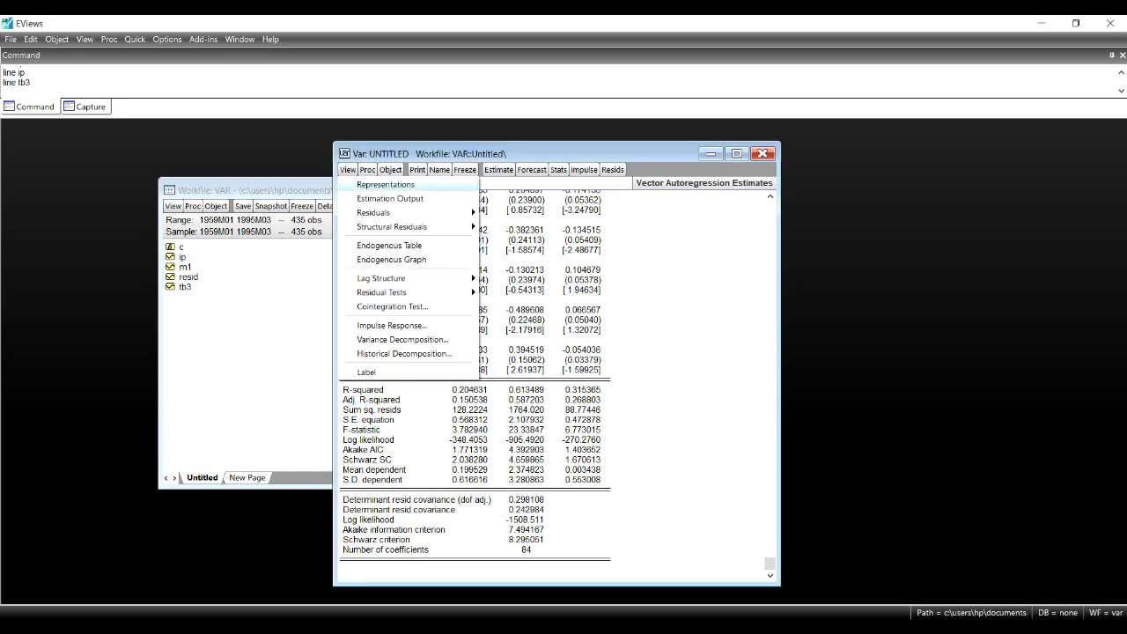
mouse_move(392, 226)
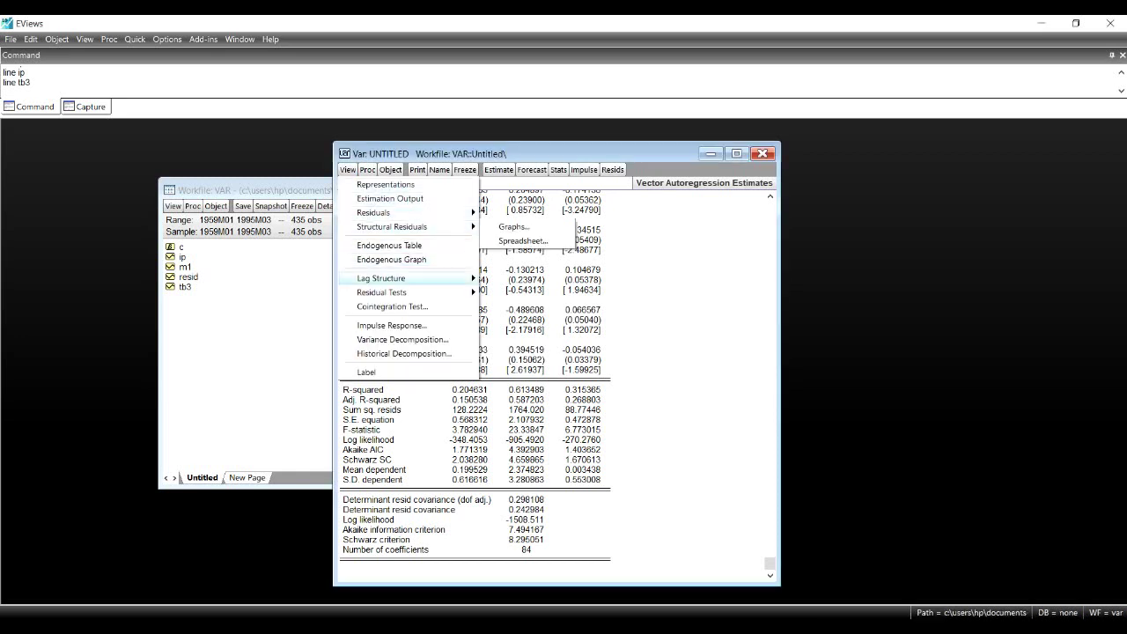
mouse_move(381, 291)
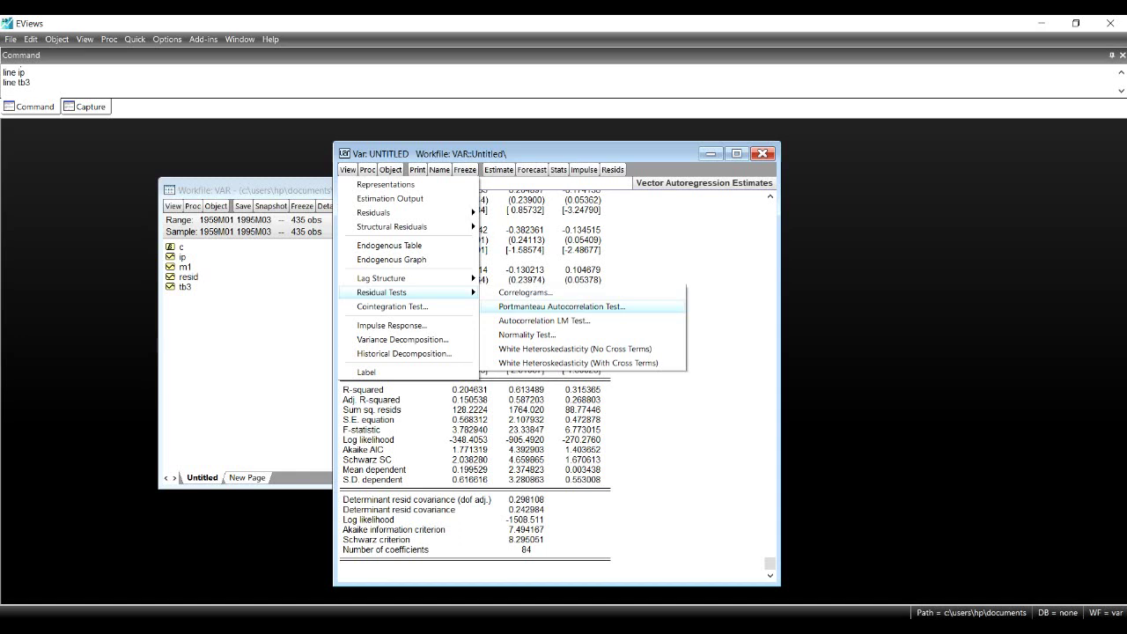
click(562, 306)
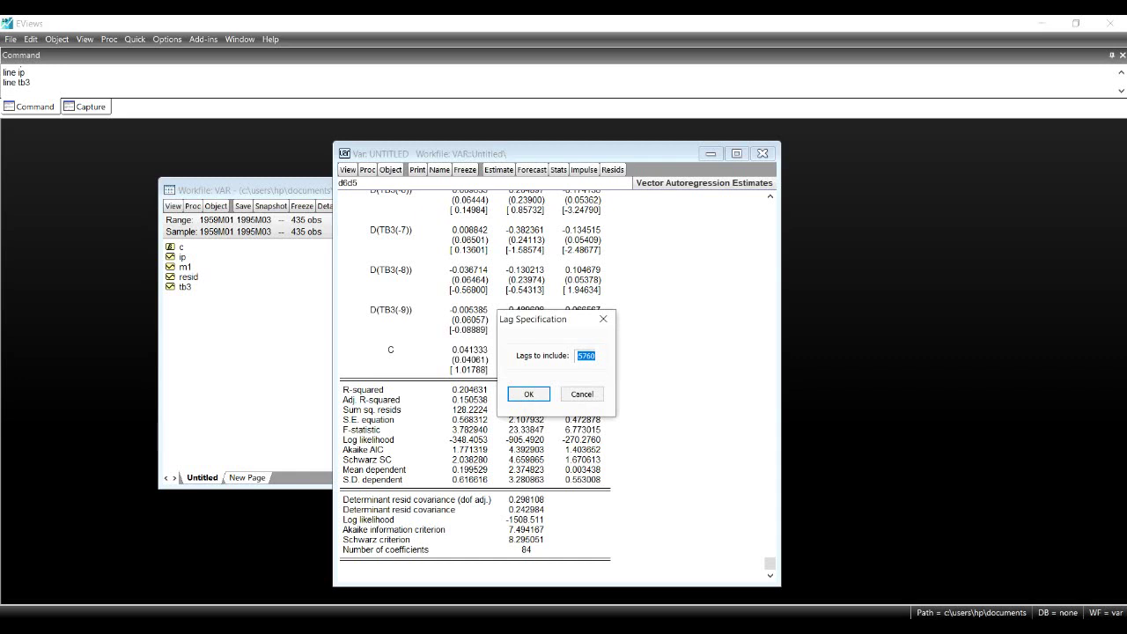
text(12)
key(Return)
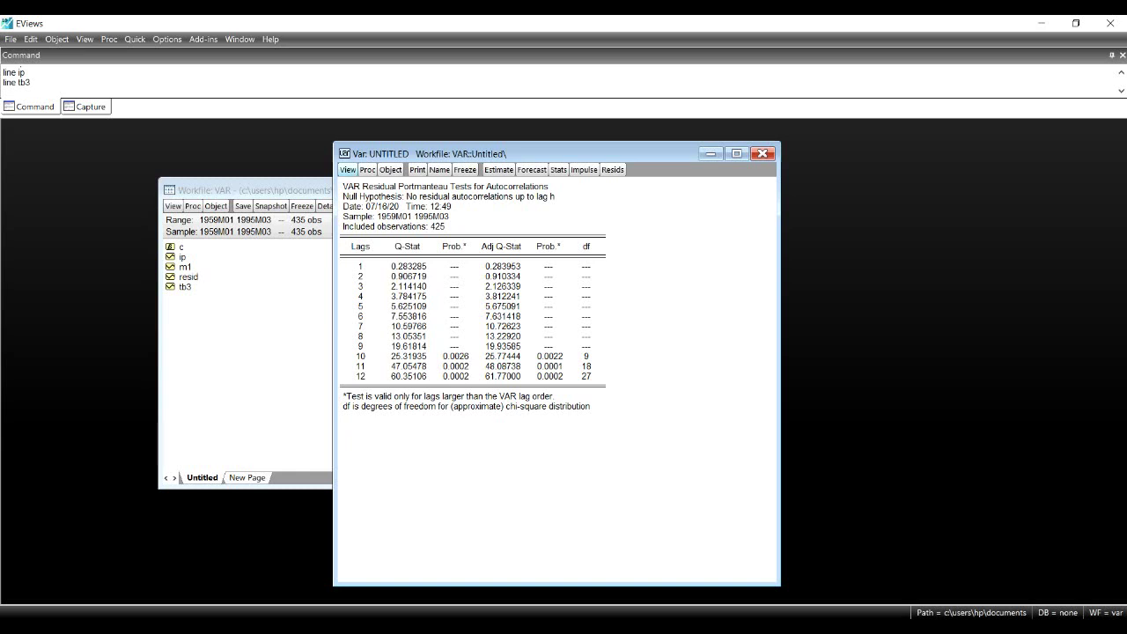
Run the residual autocorrelation LM test on the nine-lag VAR with 12 lags
click(347, 169)
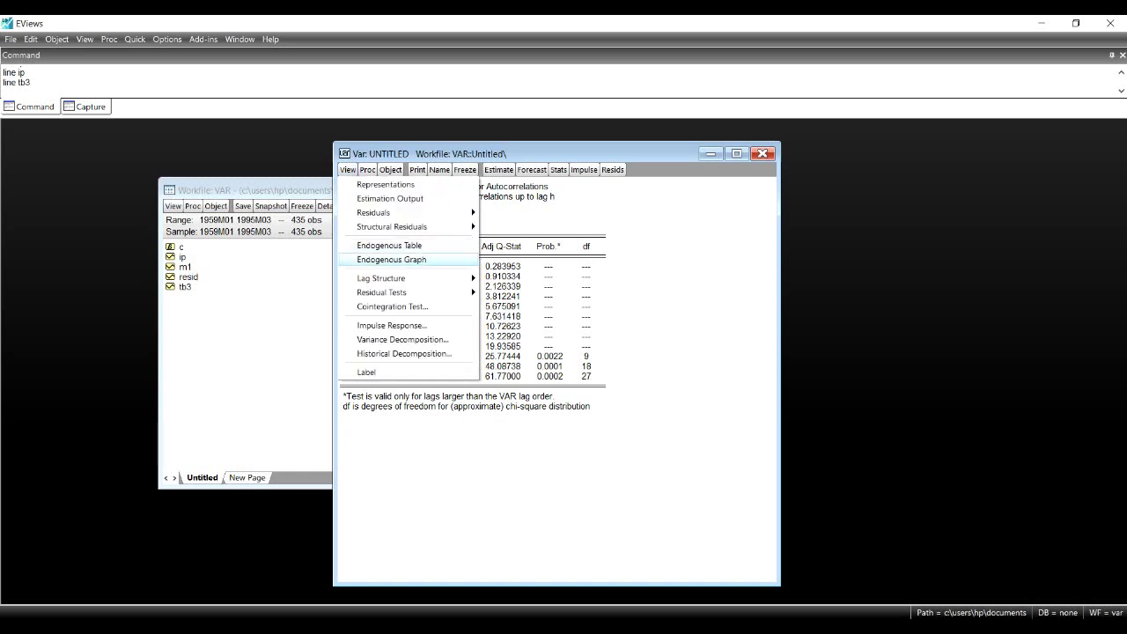
mouse_move(381, 291)
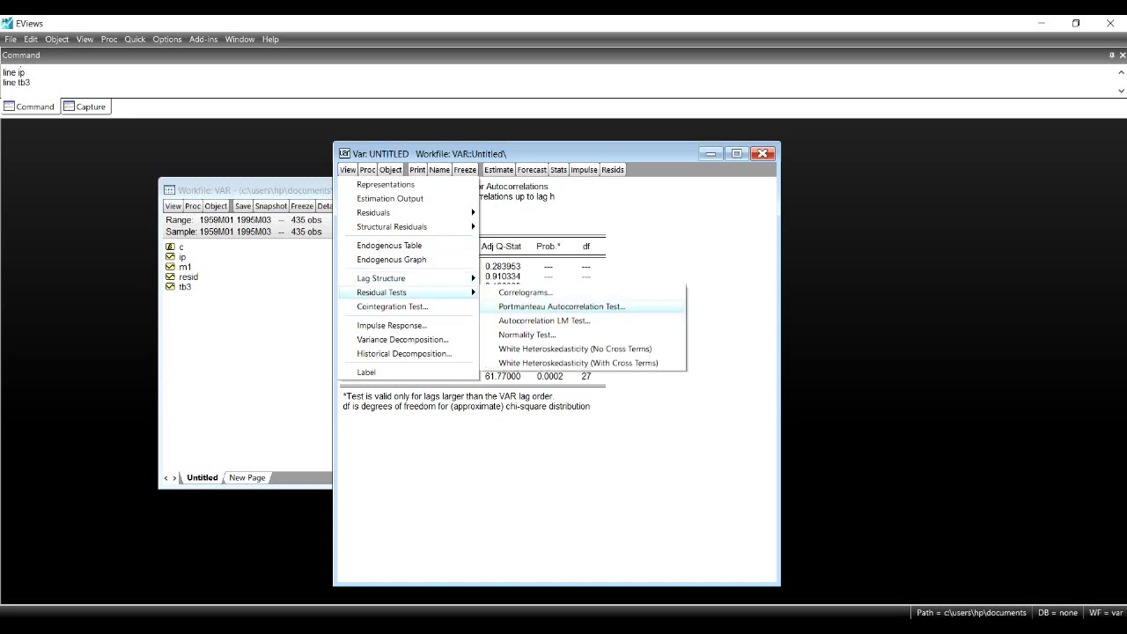
click(544, 321)
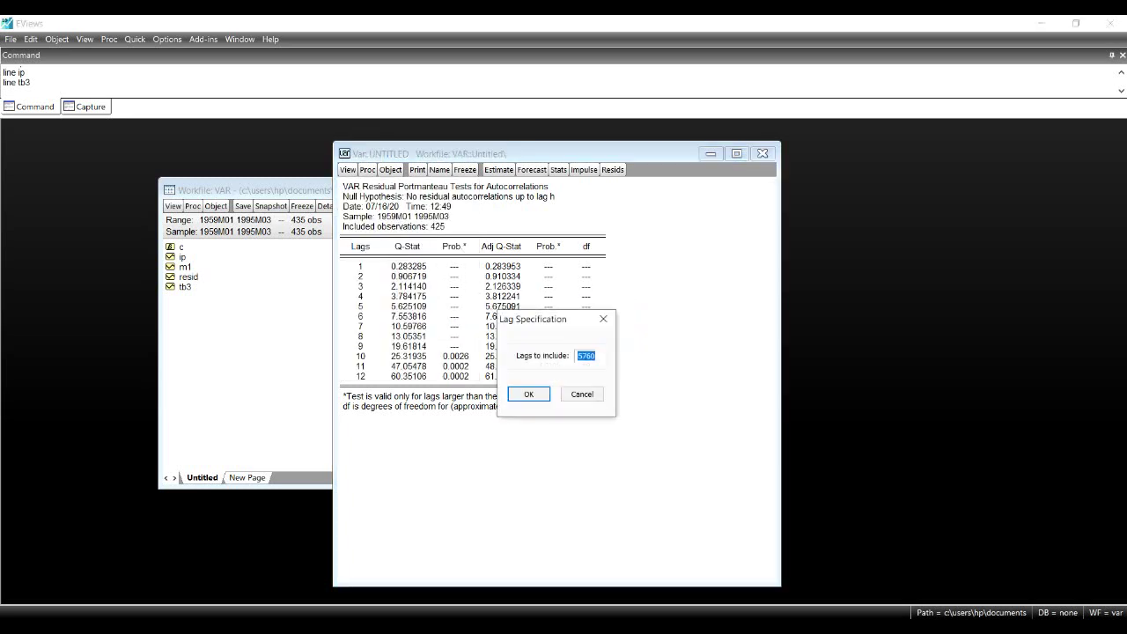
text(12)
key(Return)
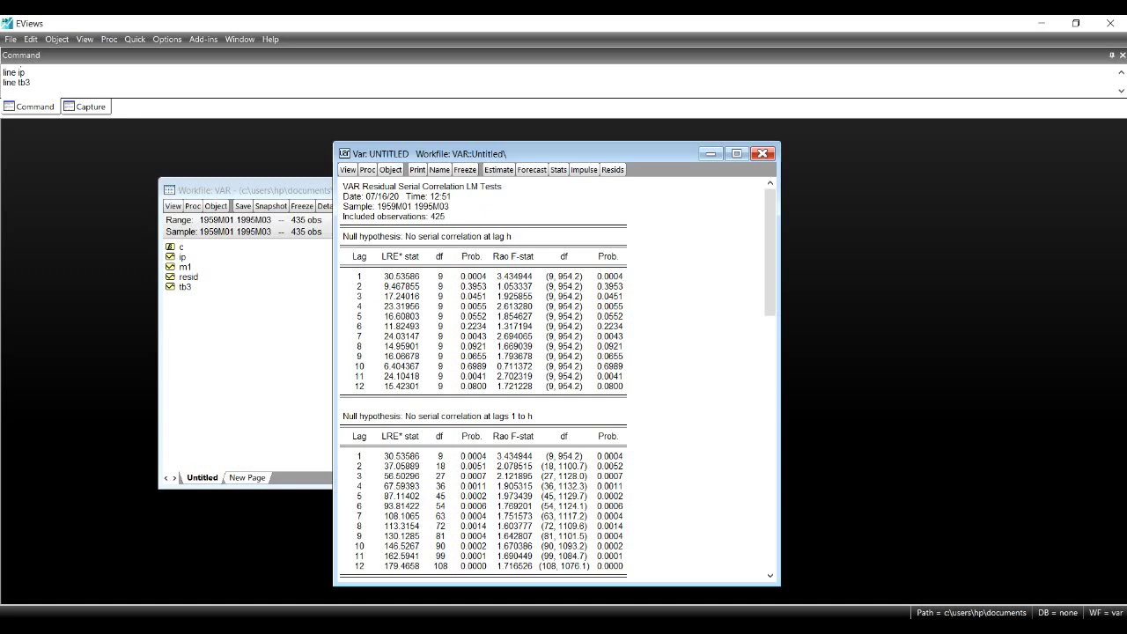
Check the LM test probabilities at individual lags 2 to 7, and the joint-test probabilities for lags 1 to 3 and 1 to 4
click(473, 286)
click(473, 296)
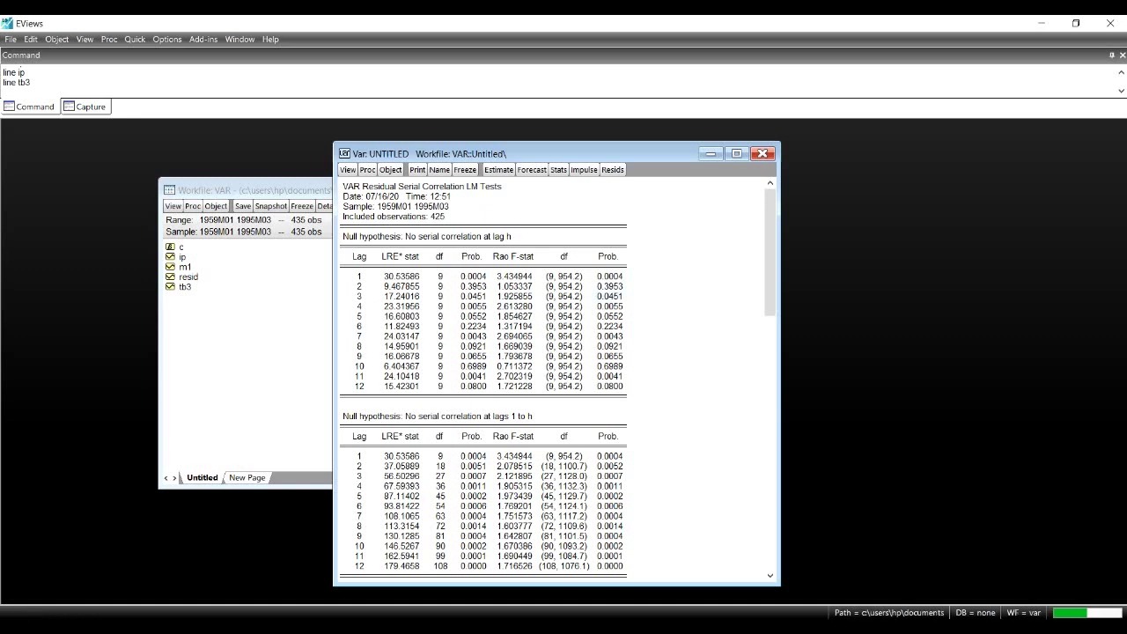
click(473, 306)
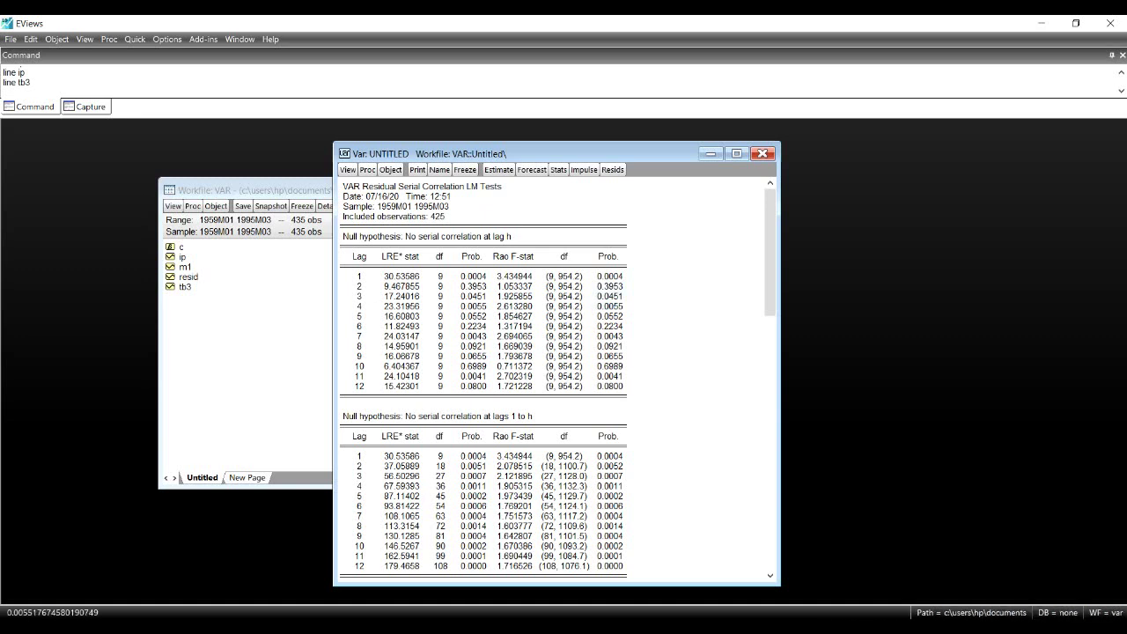
click(473, 316)
click(472, 326)
click(473, 335)
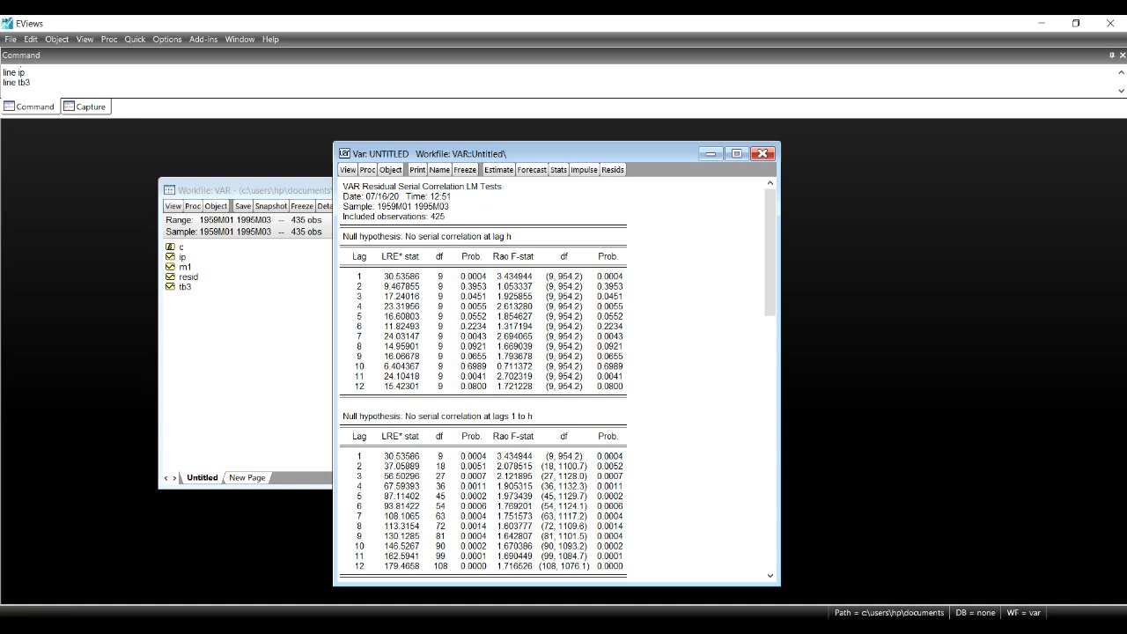
click(472, 475)
click(472, 486)
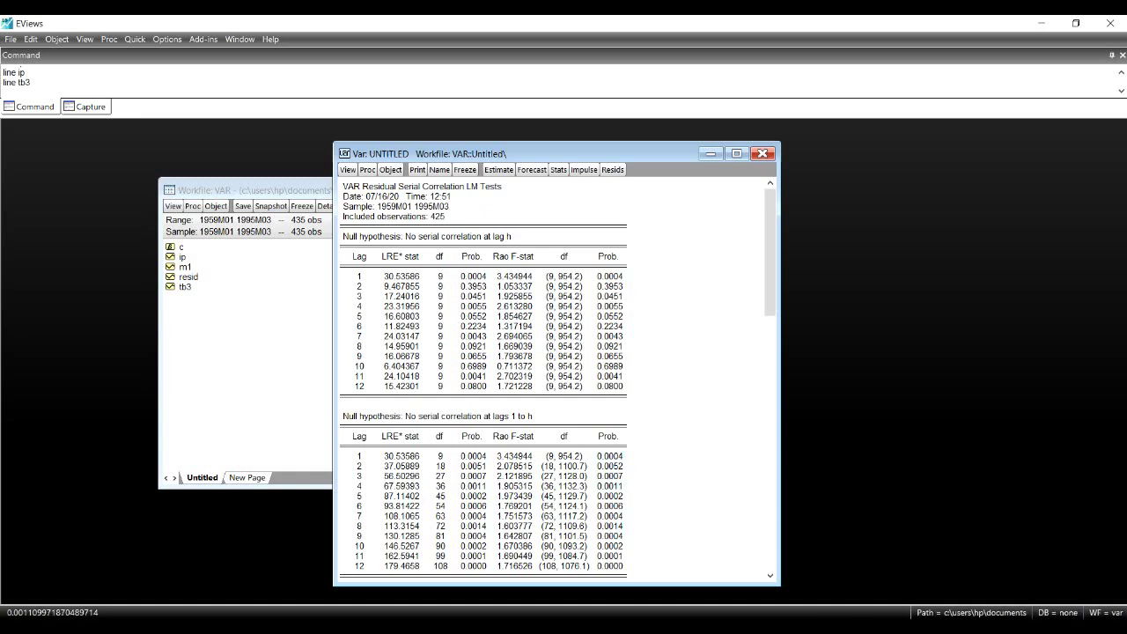
Run the Granger causality/block exogeneity tests on the nine-lag VAR after checking the joint LM test probabilities
click(472, 495)
click(473, 466)
click(348, 169)
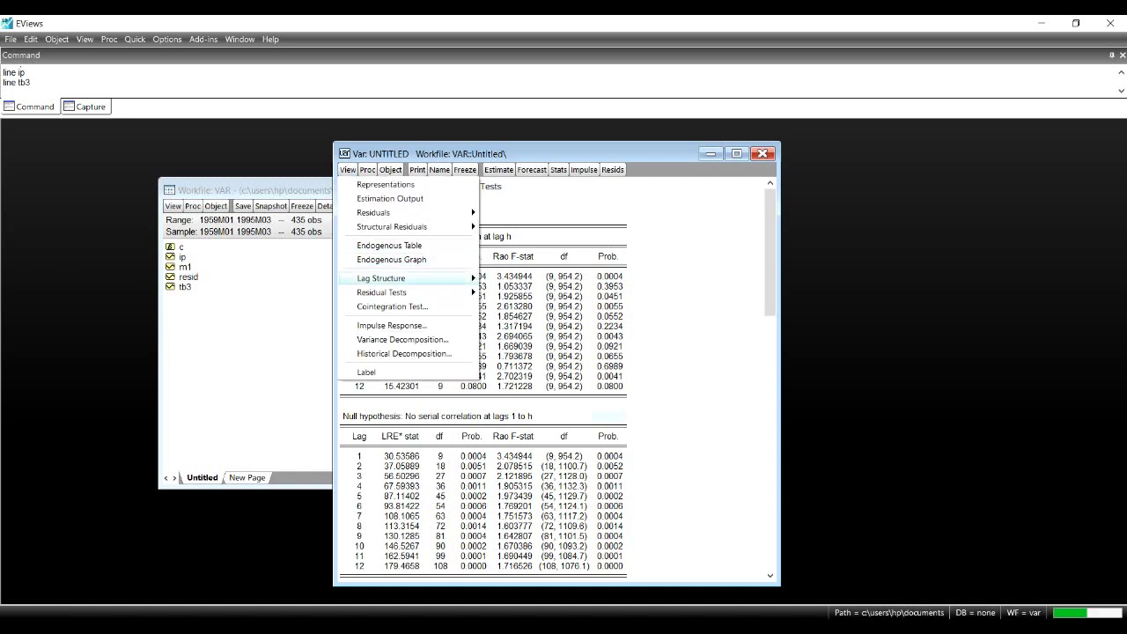
mouse_move(387, 292)
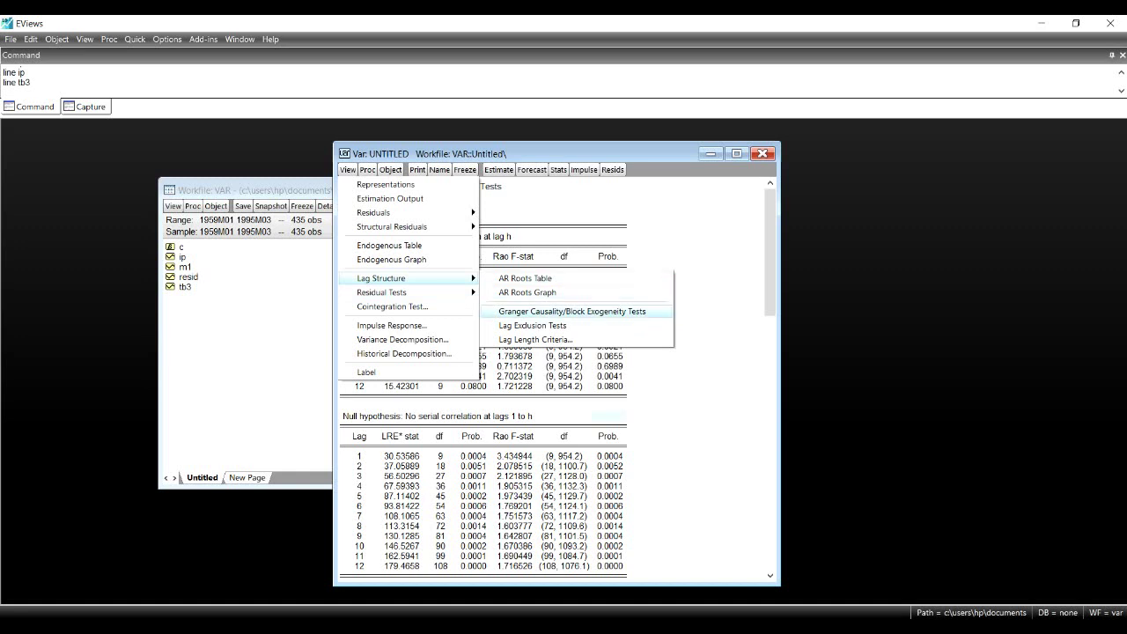
click(571, 311)
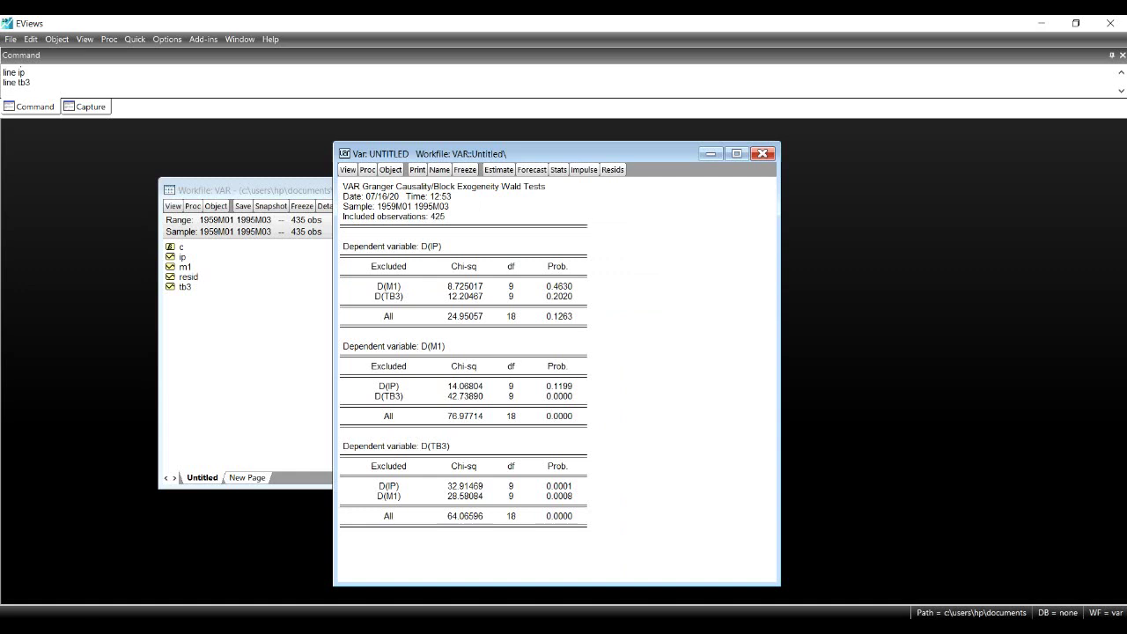
Examine the Granger causality results for D(M1) and D(TB3) in the D(IP) equation, and for D(IP) in the D(M1) equation
click(392, 246)
click(389, 286)
click(389, 296)
click(388, 346)
key(ctrl+s)
click(388, 286)
click(388, 296)
click(394, 246)
click(394, 245)
click(395, 346)
click(388, 385)
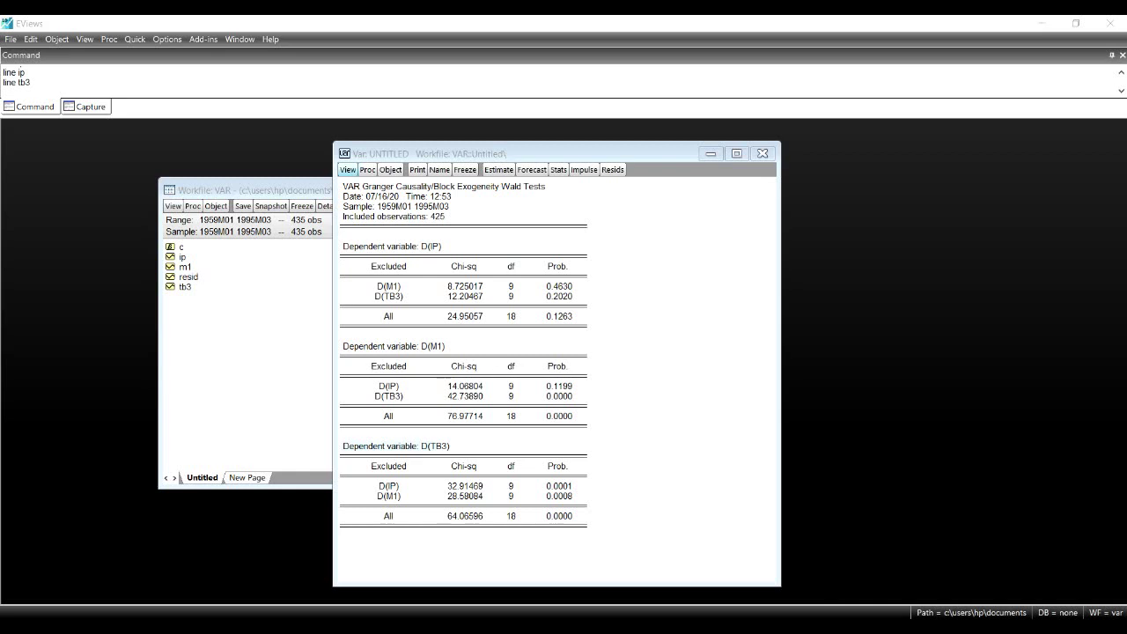
Plot 10-period impulse responses as multiple graphs without standard errors, using dof-adjusted Cholesky decomposition ordered d(ip) d(m1) d(tb3)
click(348, 169)
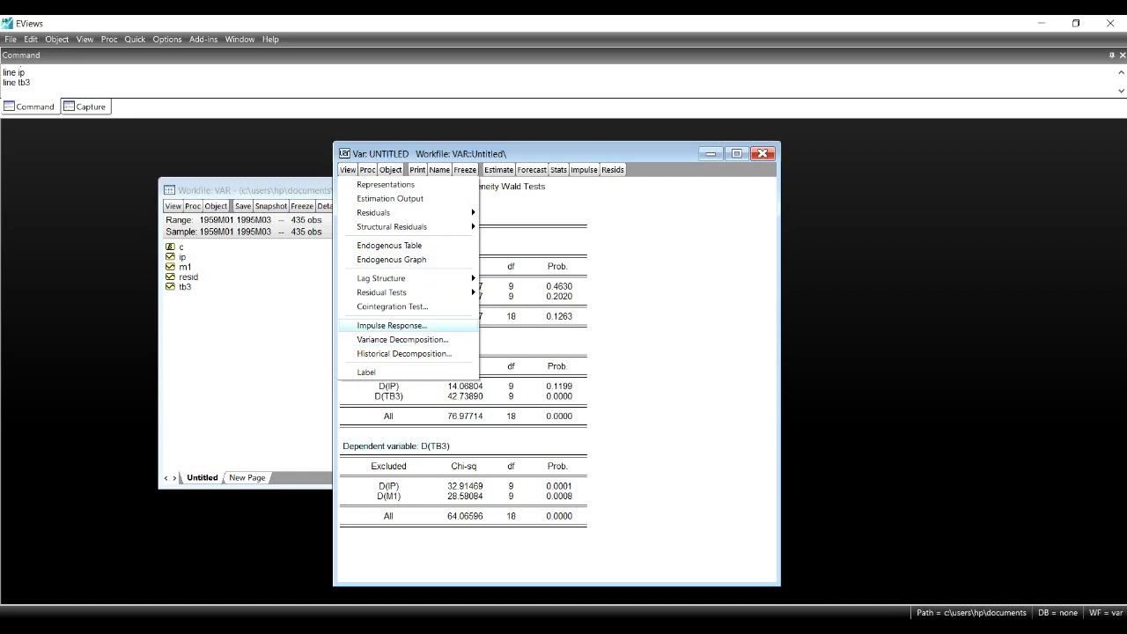
click(392, 325)
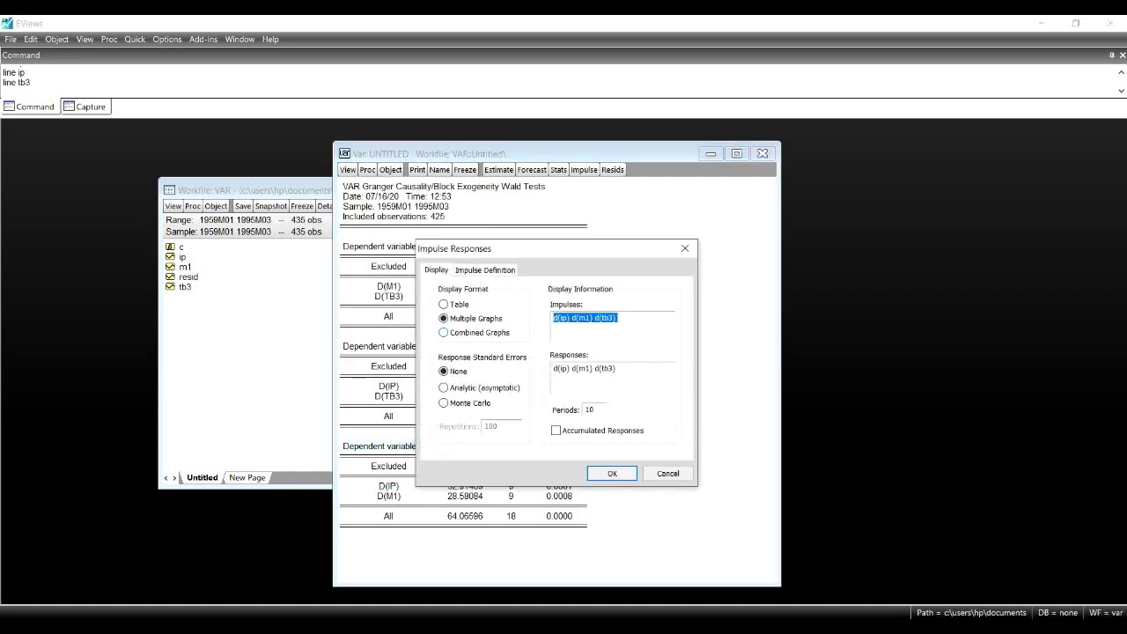
click(602, 317)
click(485, 270)
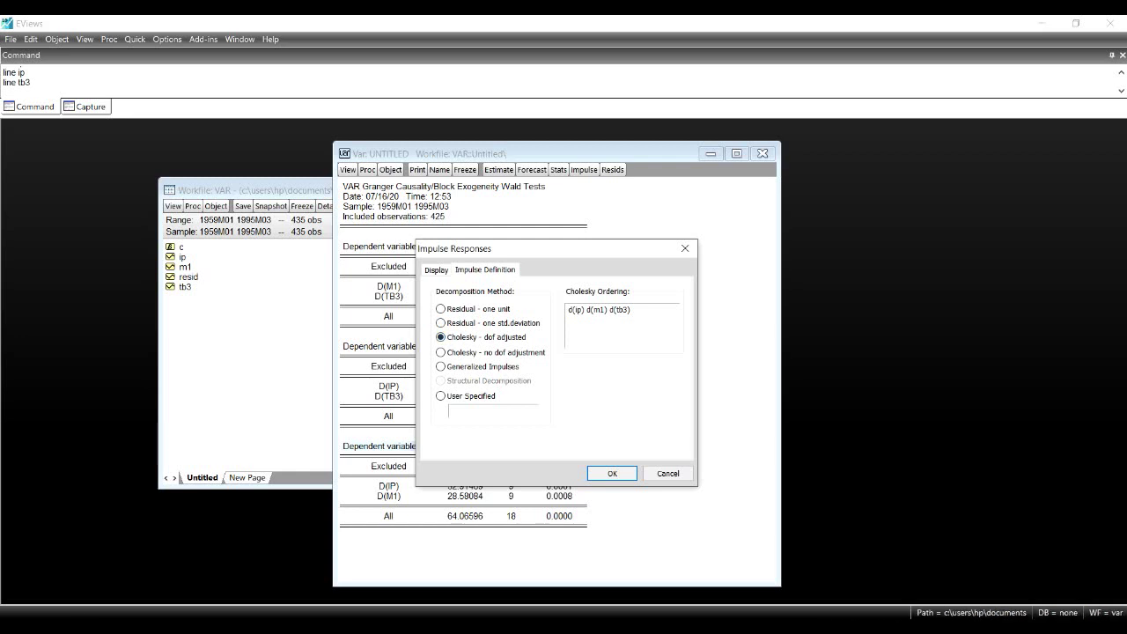
click(436, 270)
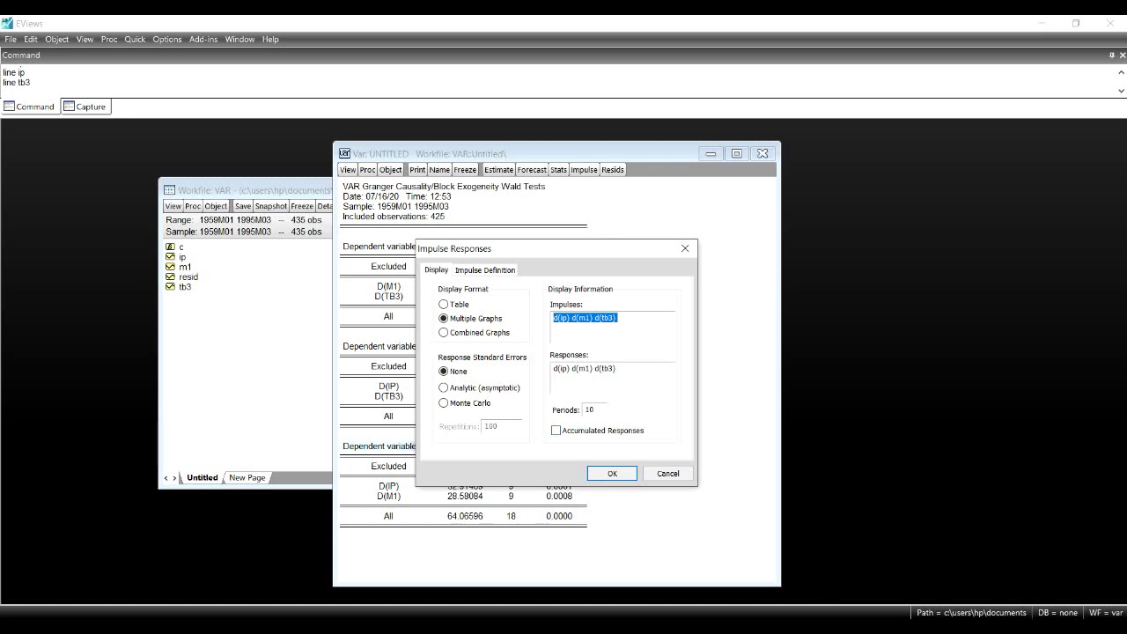
key(Return)
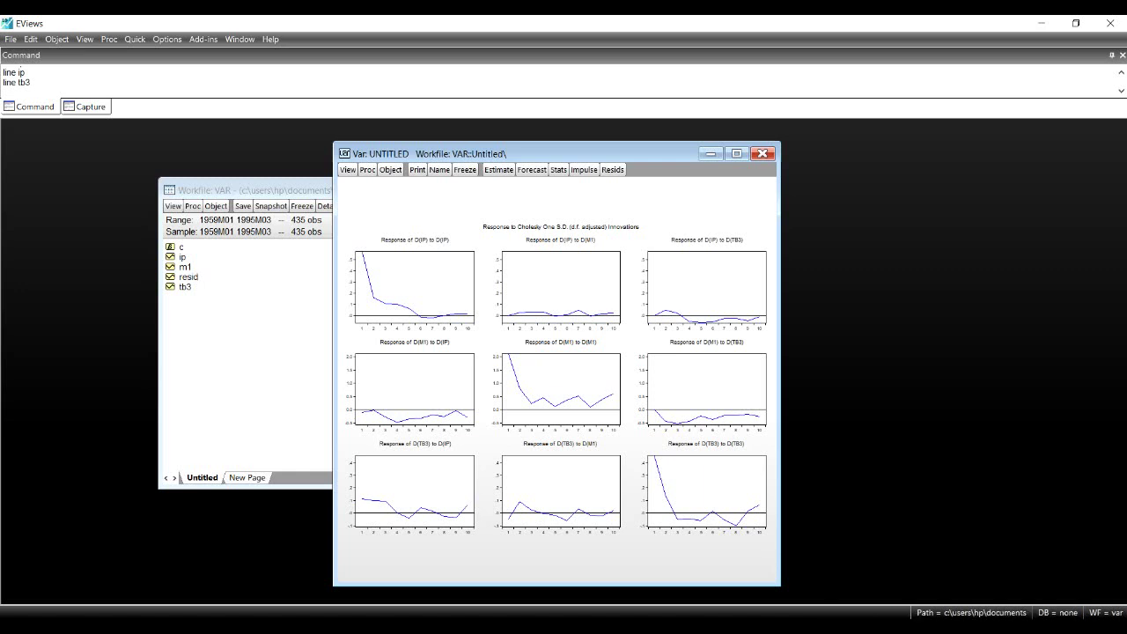
Read the impulse response graphs of D(IP) and D(M1), and the first-period response of D(TB3) to D(IP)
mouse_move(602, 397)
mouse_move(385, 302)
mouse_move(519, 390)
mouse_move(519, 313)
mouse_move(443, 517)
mouse_move(362, 499)
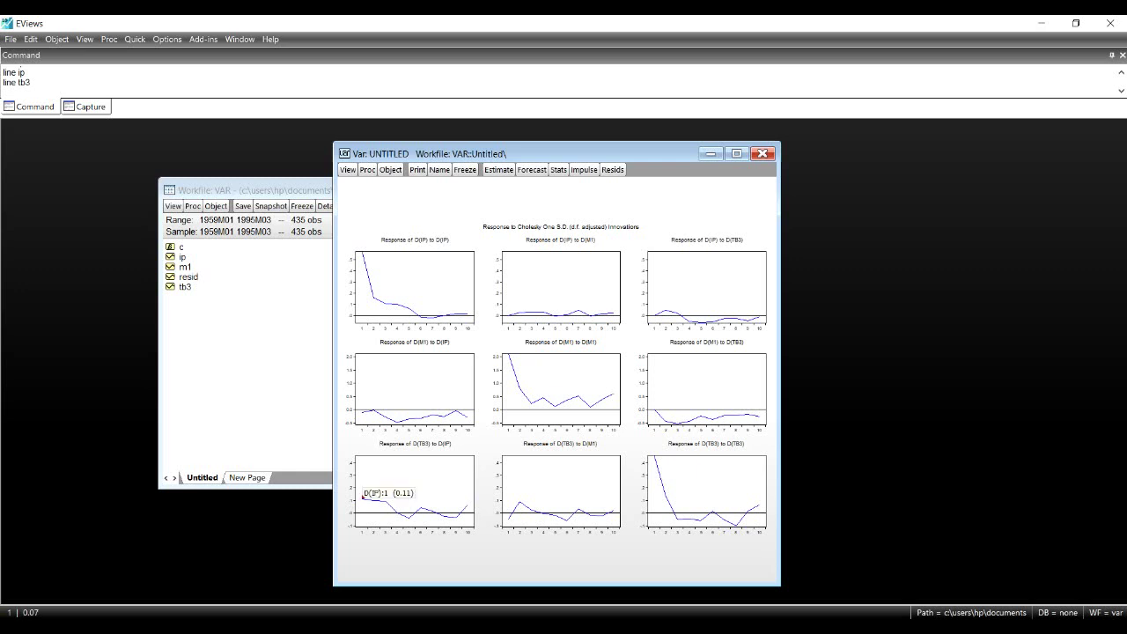